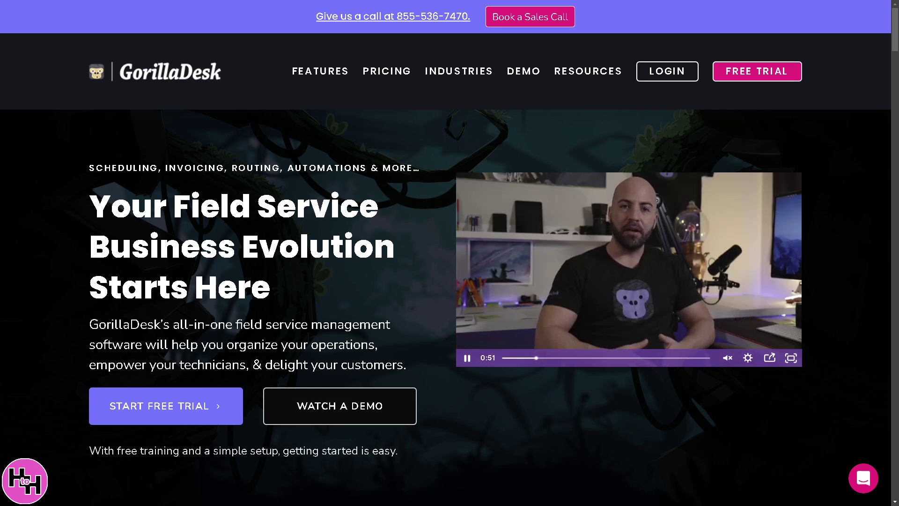
- Scroll the GorillaDesk homepage and toggle browser fullscreen off and back on with F11
scroll(449, 281, down, 10)
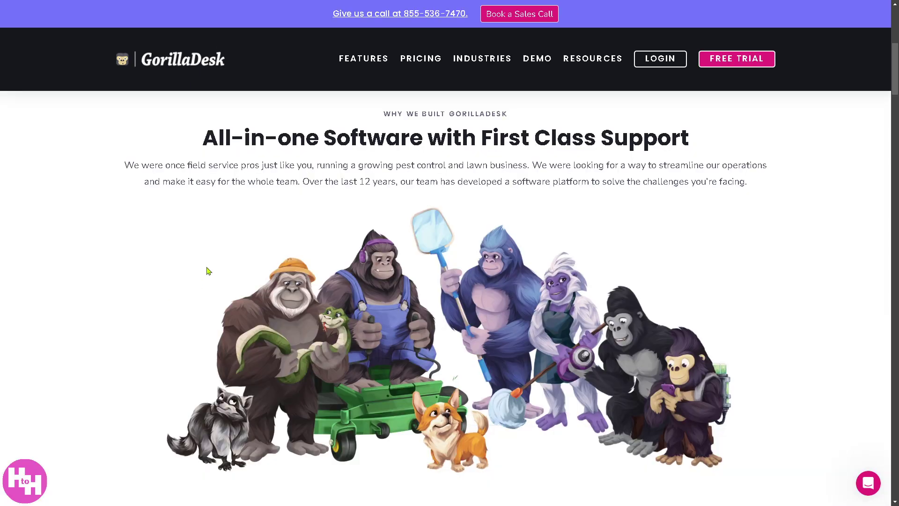
key(F11)
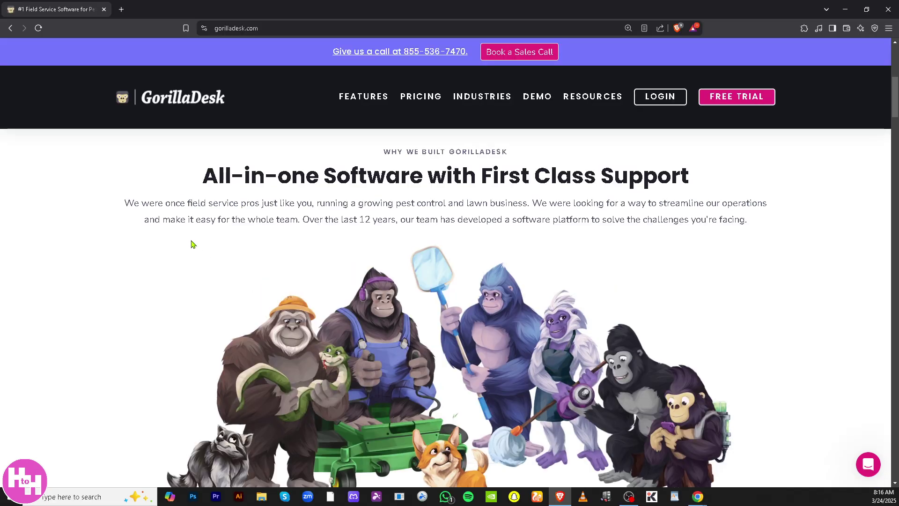
key(F11)
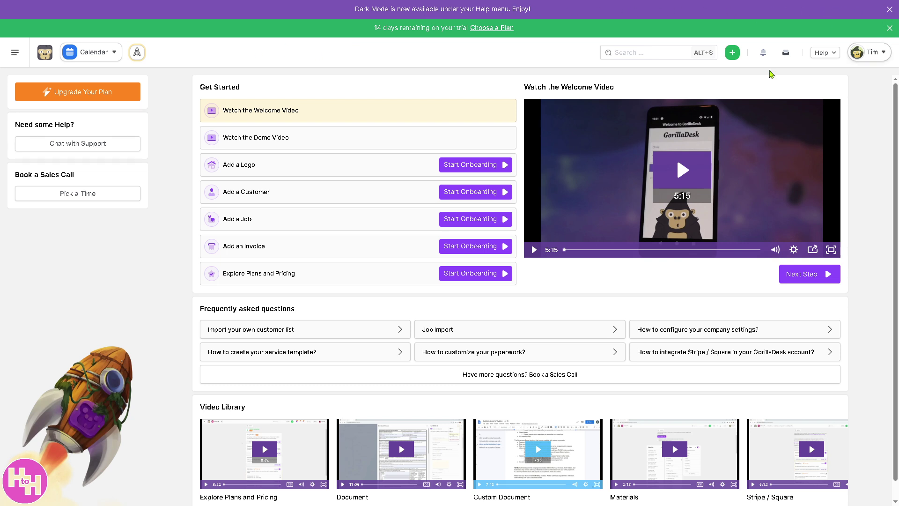
- Turn on Dark Mode from the Help menu
click(824, 52)
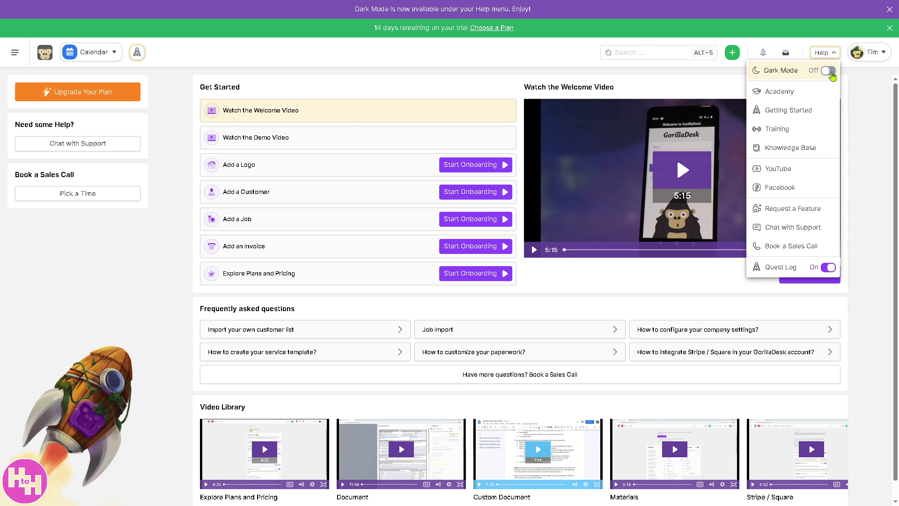
click(817, 70)
click(439, 59)
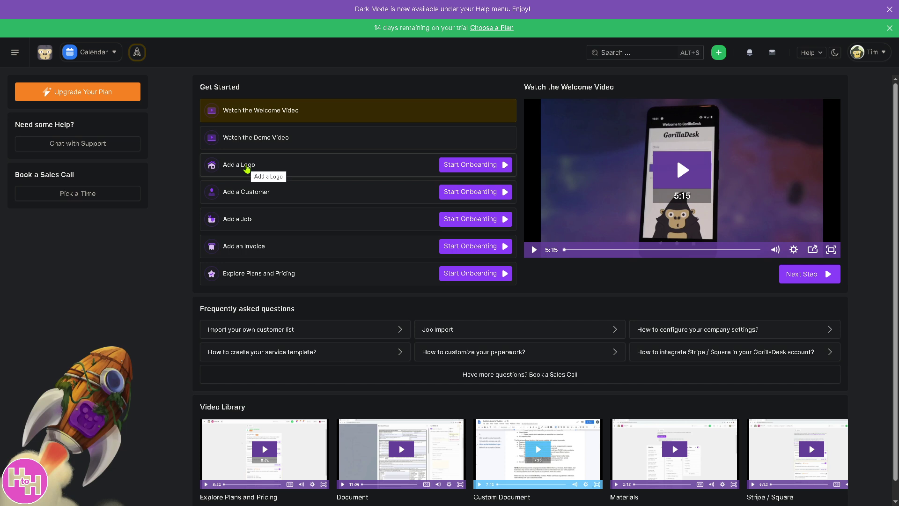
- Save the pink 'H to H' company logo through the Add a Logo onboarding step
click(247, 168)
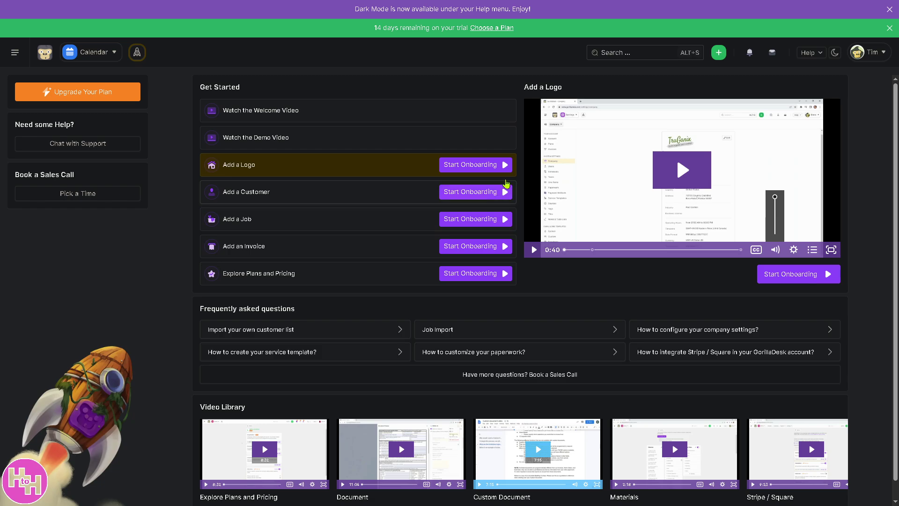
click(784, 277)
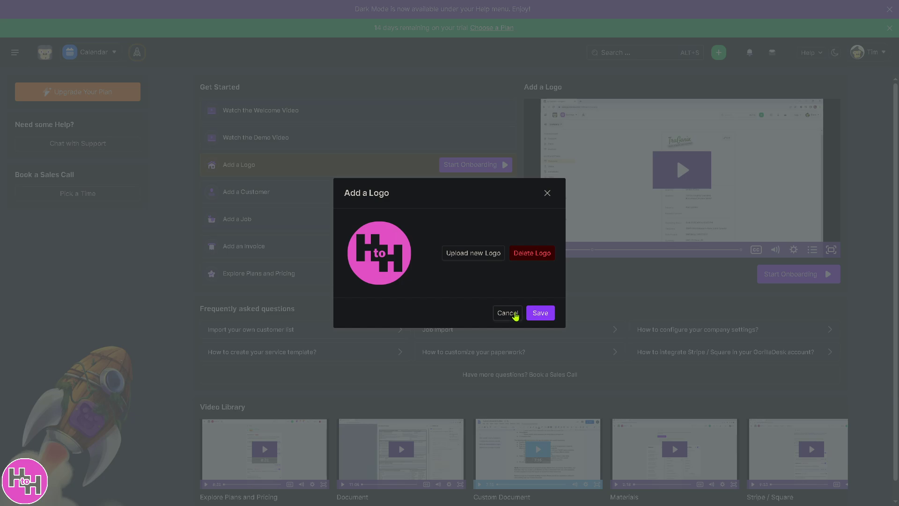
click(536, 312)
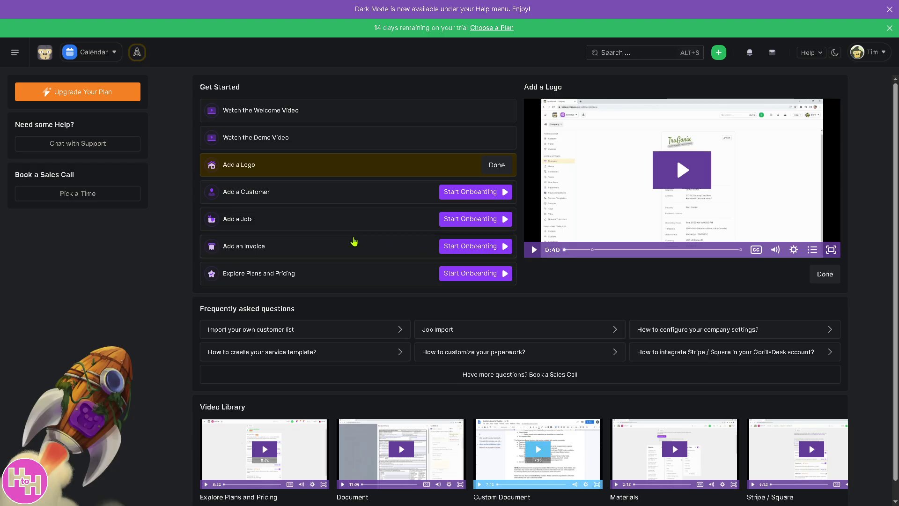
- Start a new customer with status New Lead and account number 69
click(344, 203)
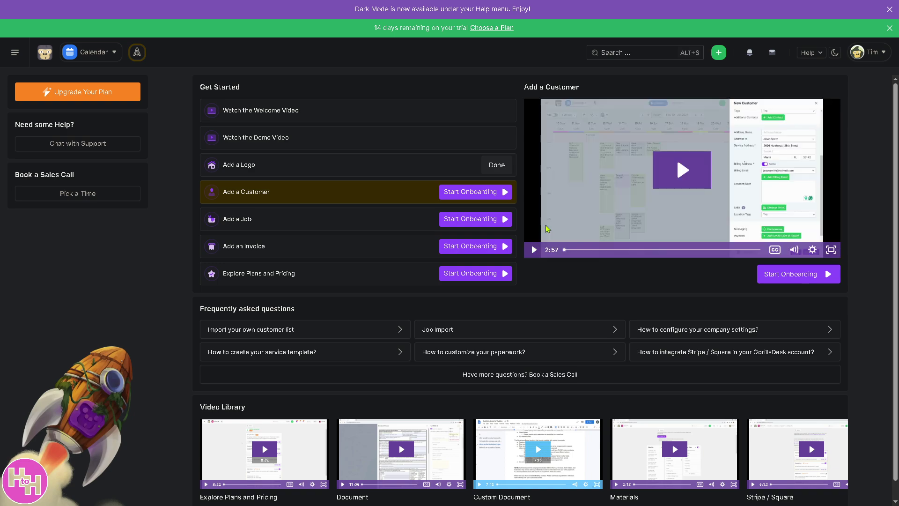
click(787, 276)
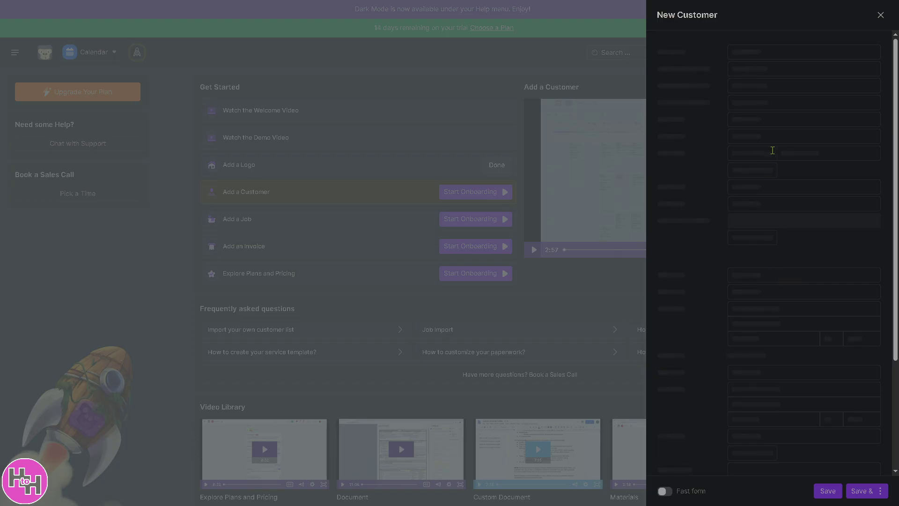
click(776, 55)
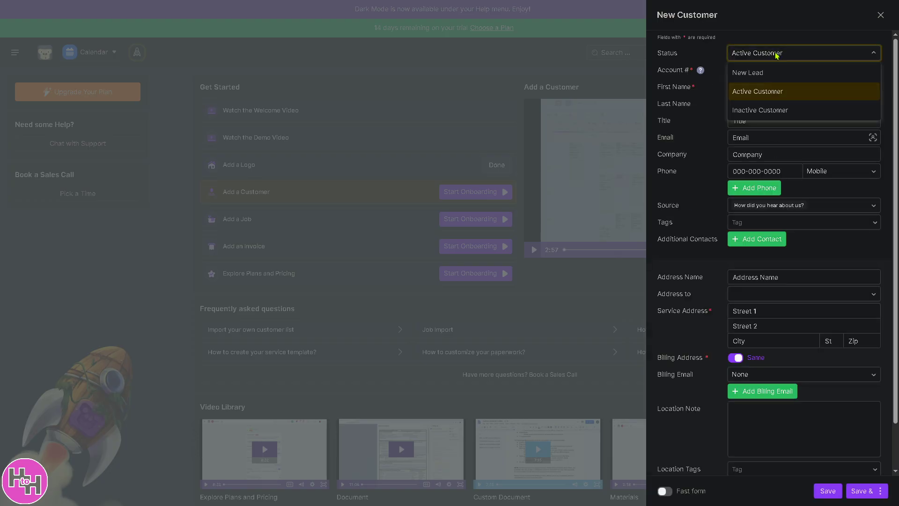
click(765, 77)
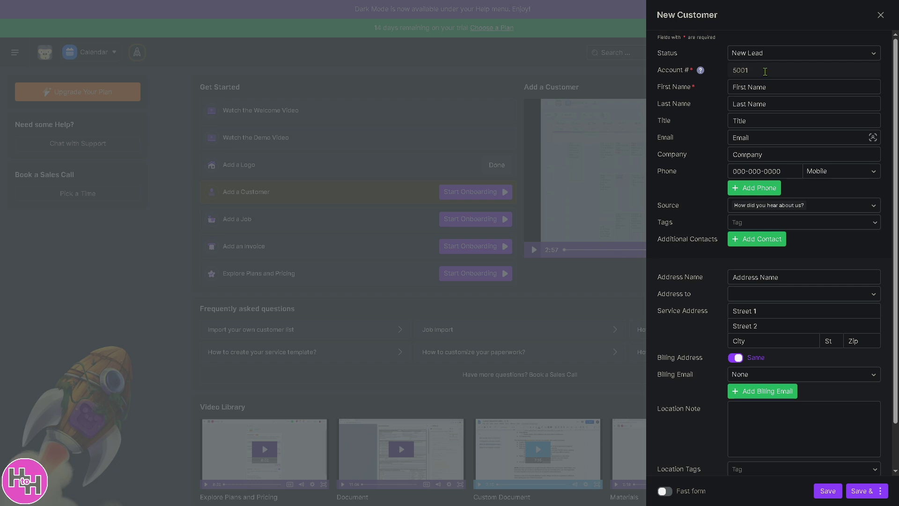
drag(766, 71, 712, 73)
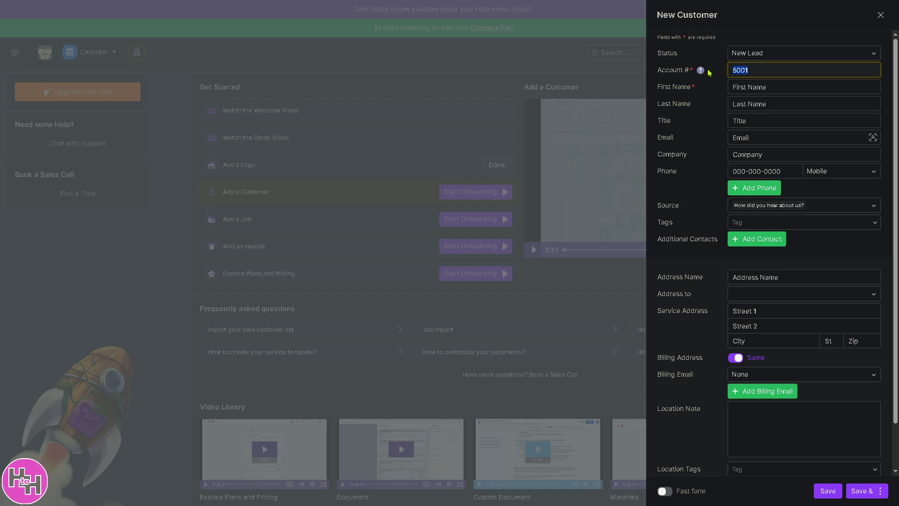
text(69)
- Enter the name How to use GorillaDesk and title Content Creator, then save the customer
click(775, 84)
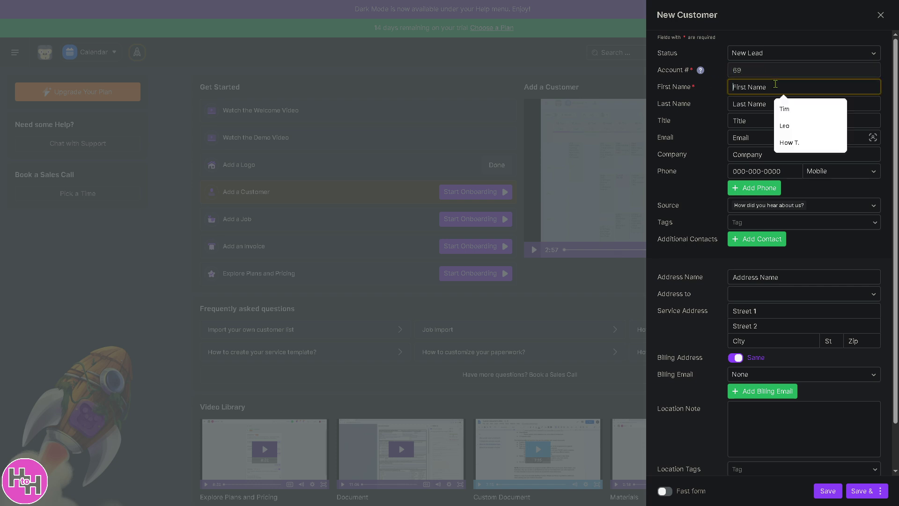
click(446, 232)
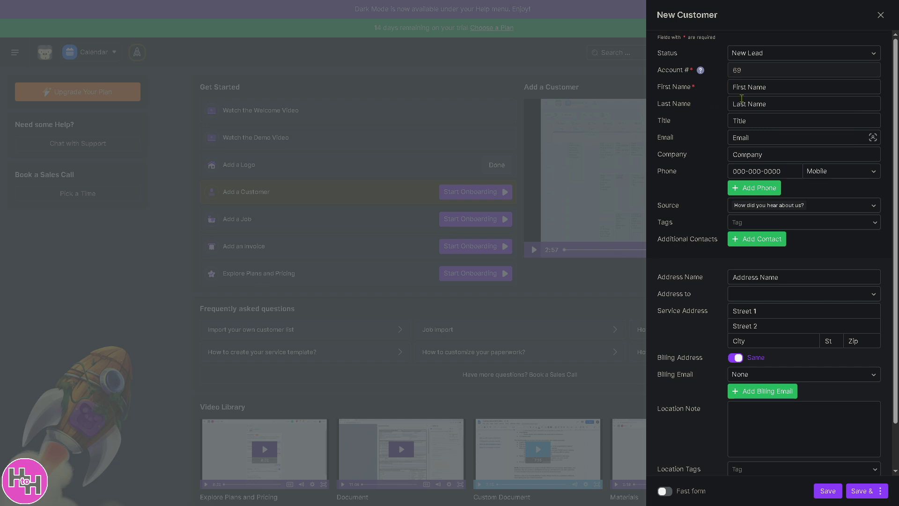
click(754, 86)
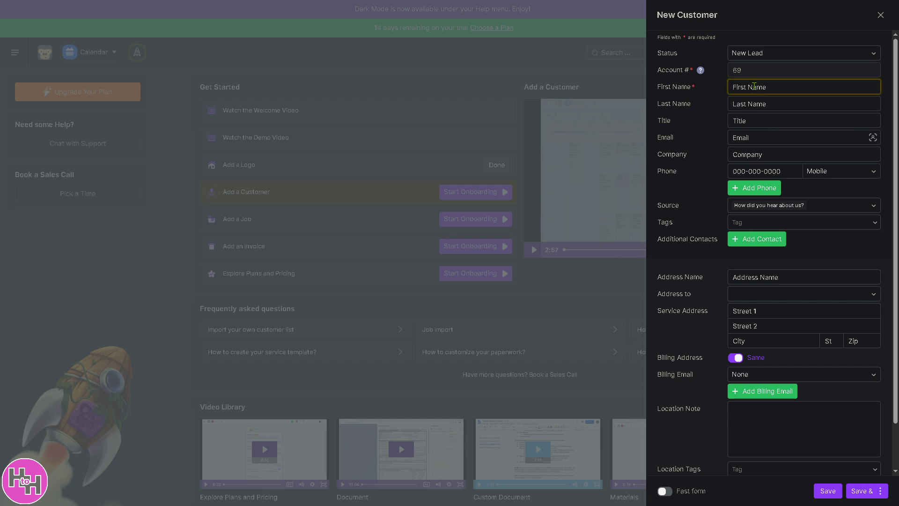
text(How to use)
click(743, 102)
text(GorillaDesk)
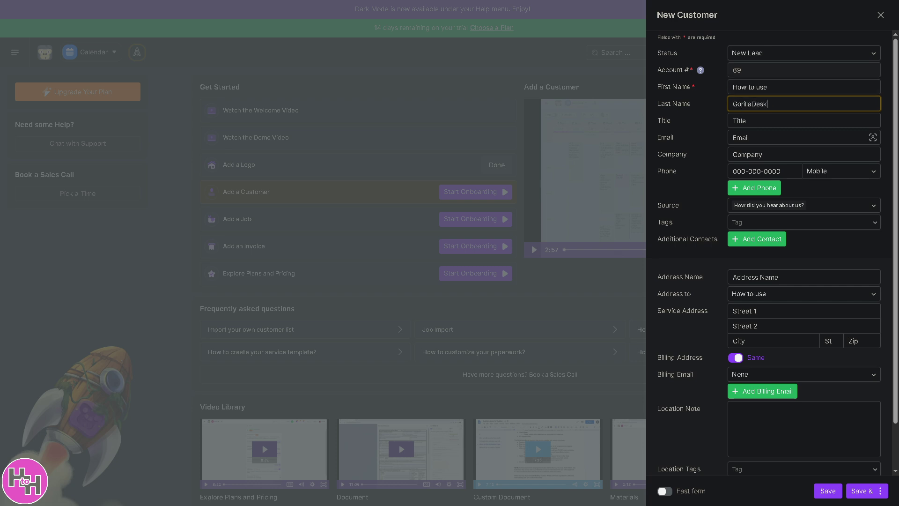
key(Tab)
click(747, 122)
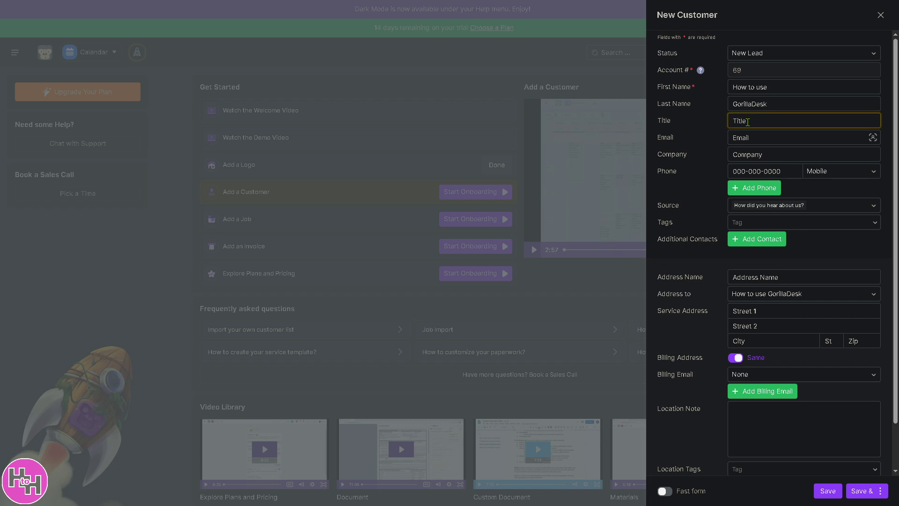
text(Cont)
text(ent Crera)
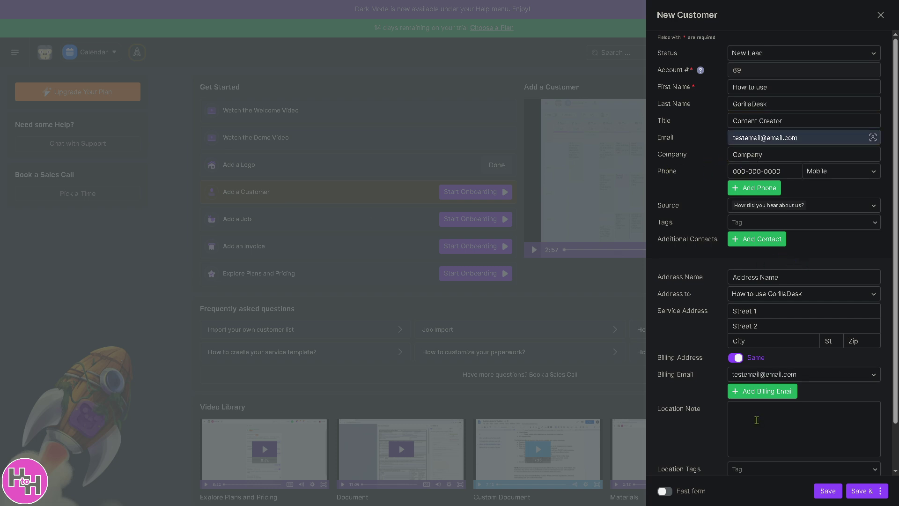
scroll(755, 418, down, 2)
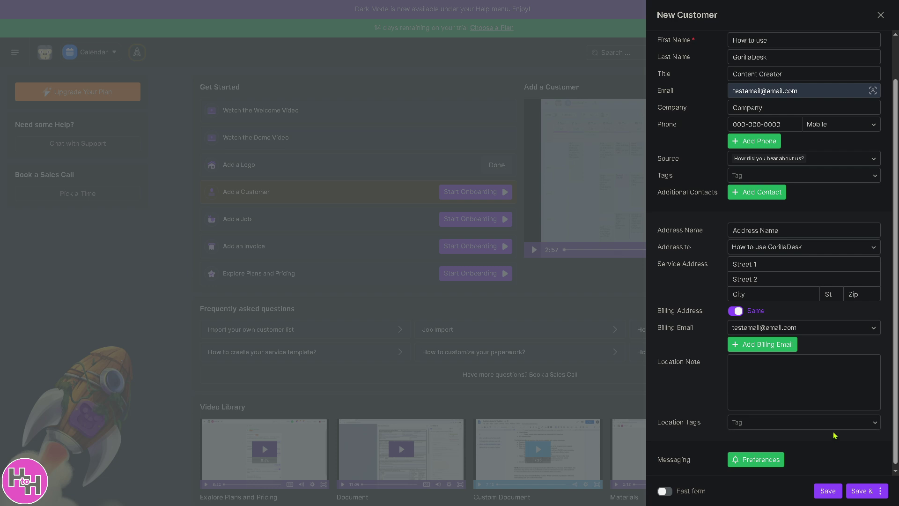
click(828, 491)
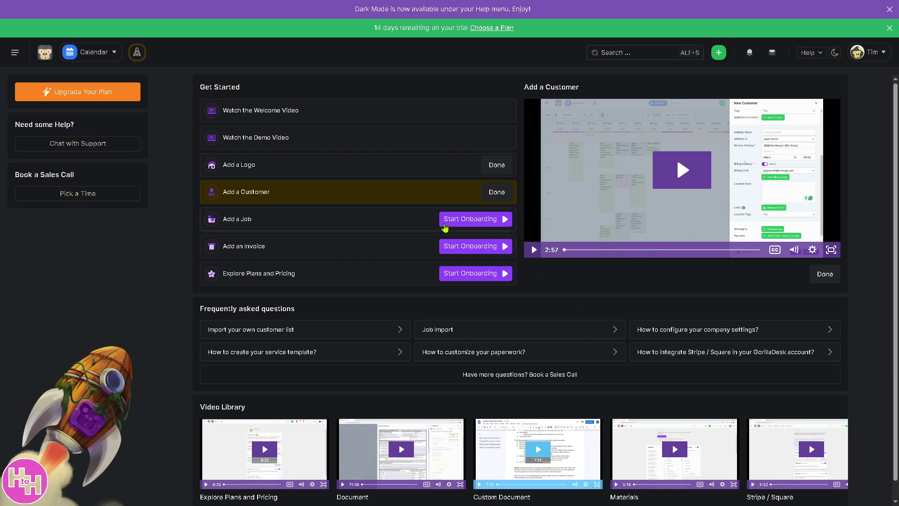
- Start a new job for How to use GorillaDesk with Initial Service
click(388, 226)
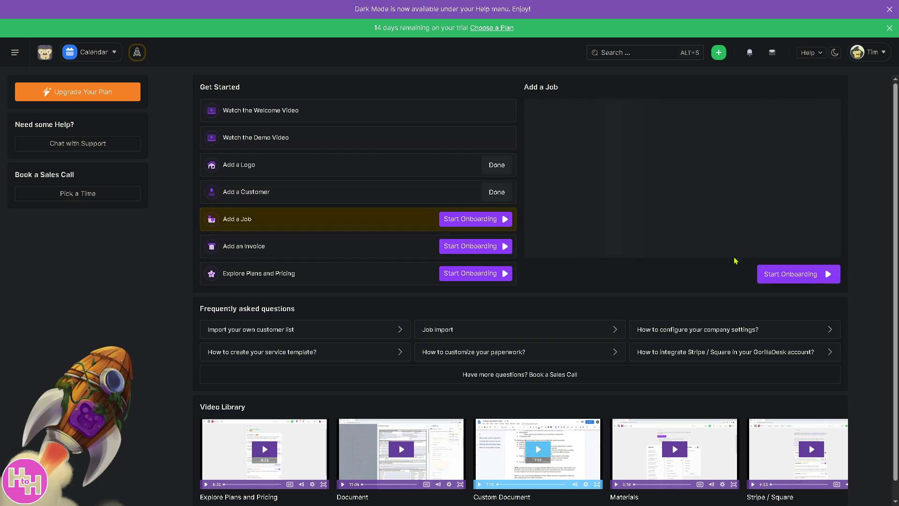
click(774, 276)
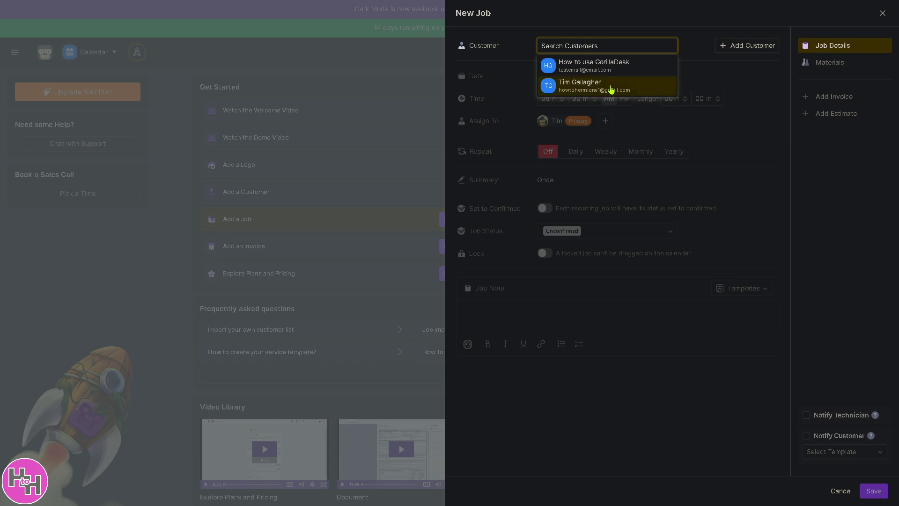
click(587, 70)
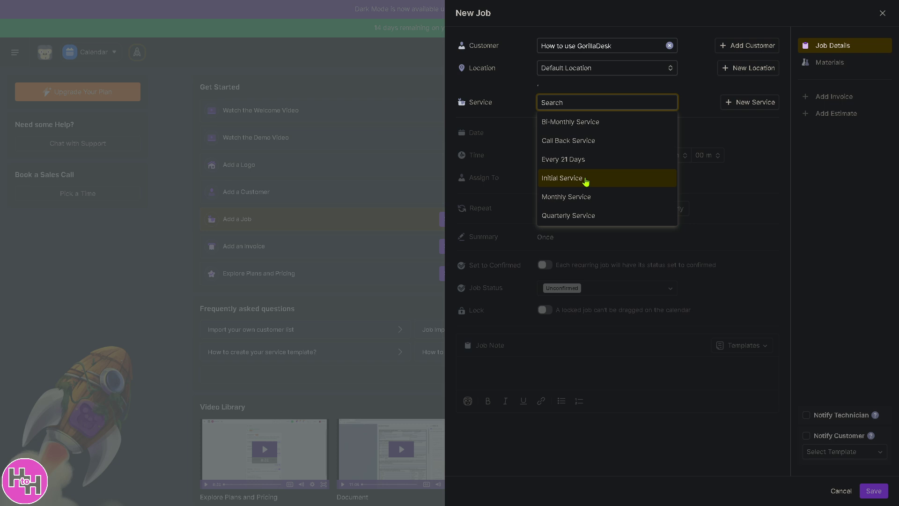
click(585, 181)
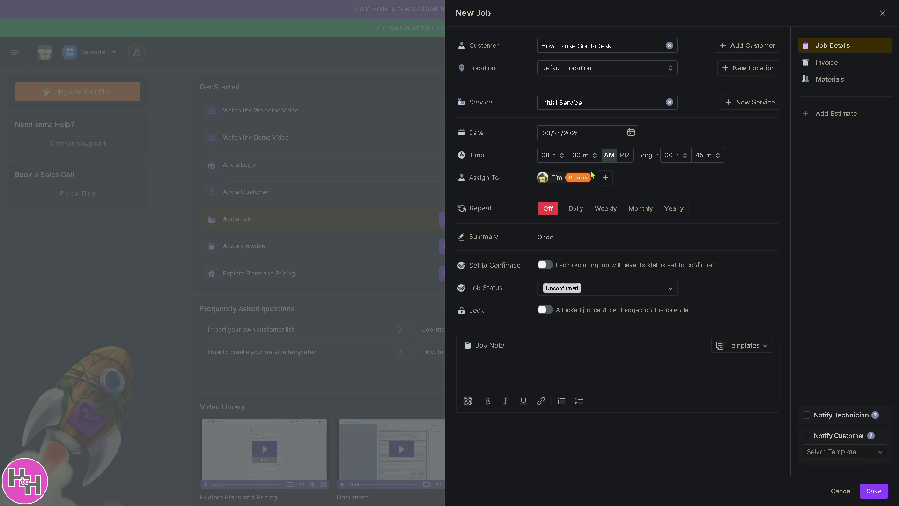
- Schedule the job for 03/30/2025 with a two-hour length, keeping Tim assigned
click(582, 133)
click(630, 133)
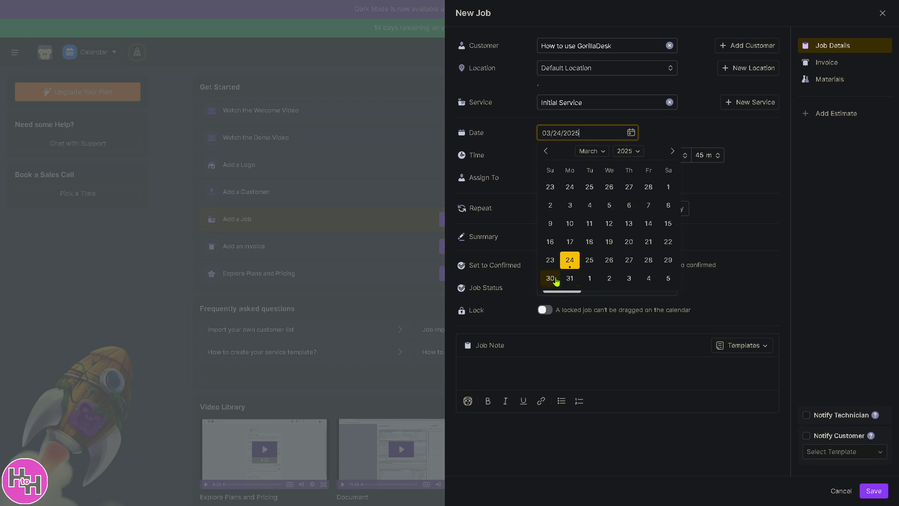
click(550, 278)
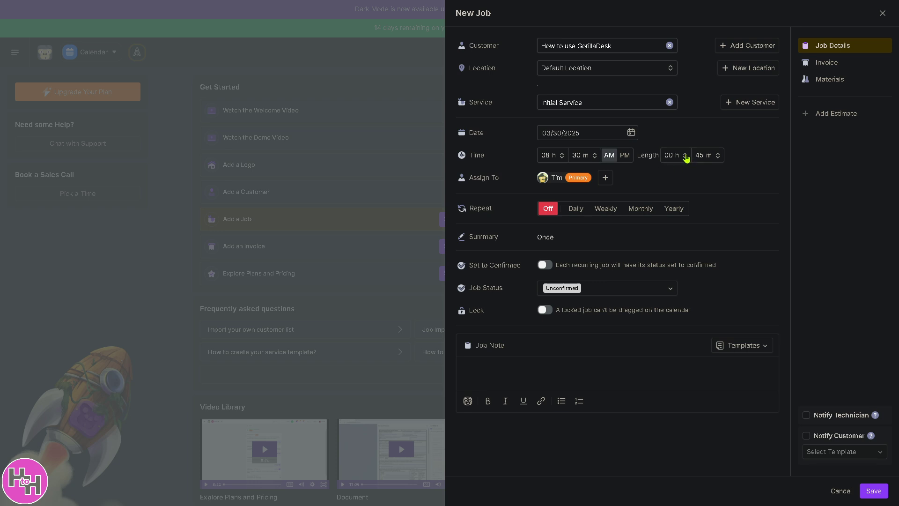
click(685, 156)
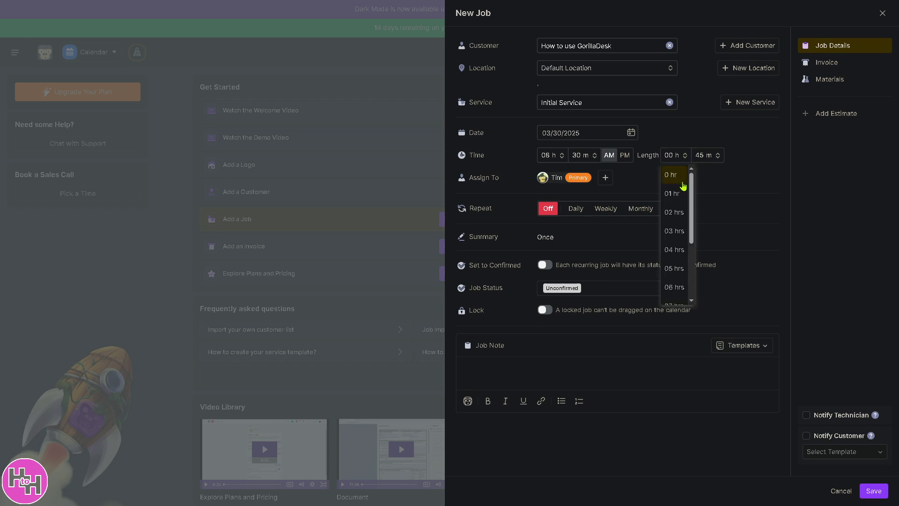
click(674, 212)
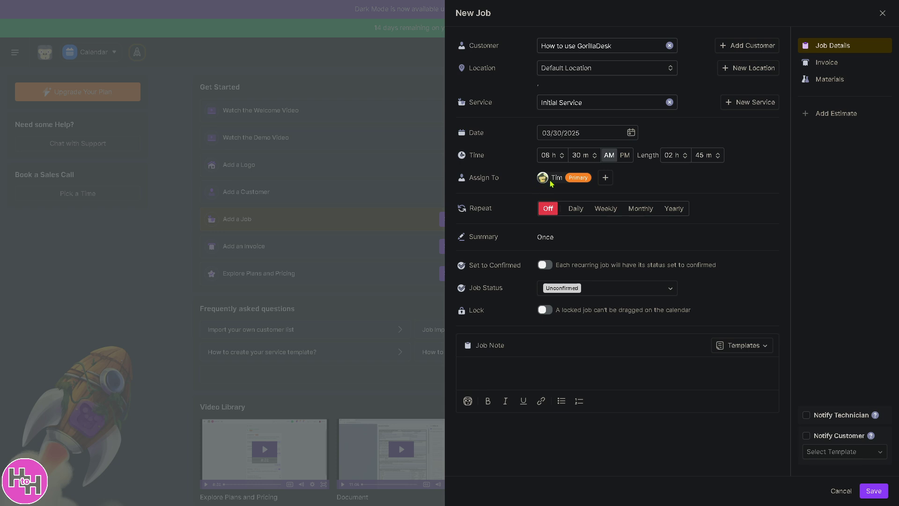
click(607, 180)
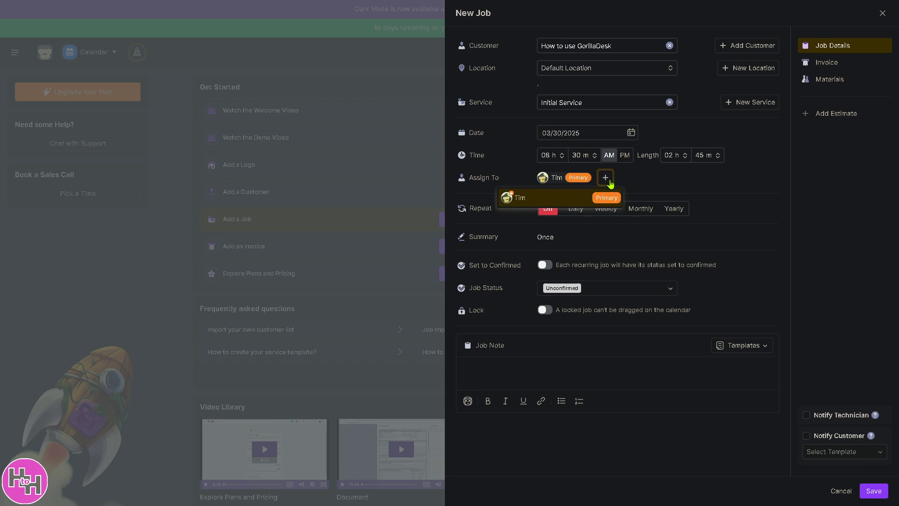
click(658, 186)
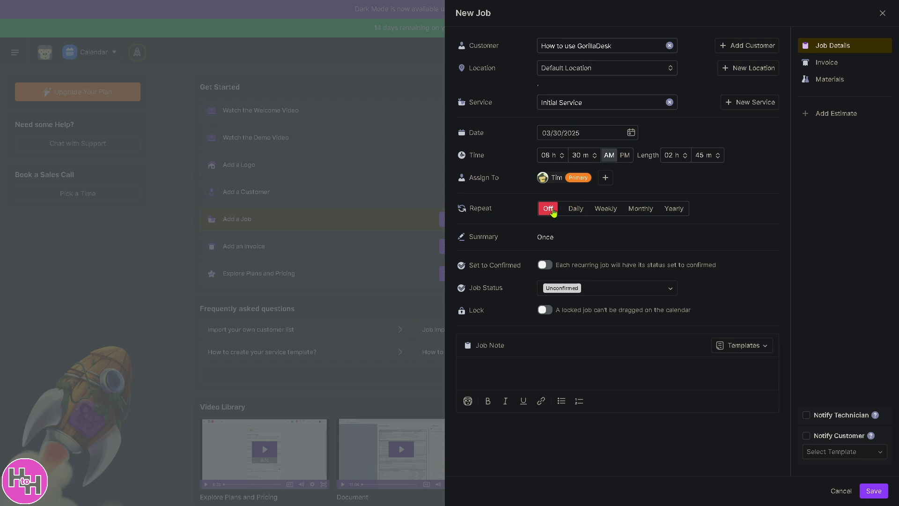
- Leave repeat Off, enable Set to Confirmed and Lock, and paste a Pest Control Software job note
click(576, 210)
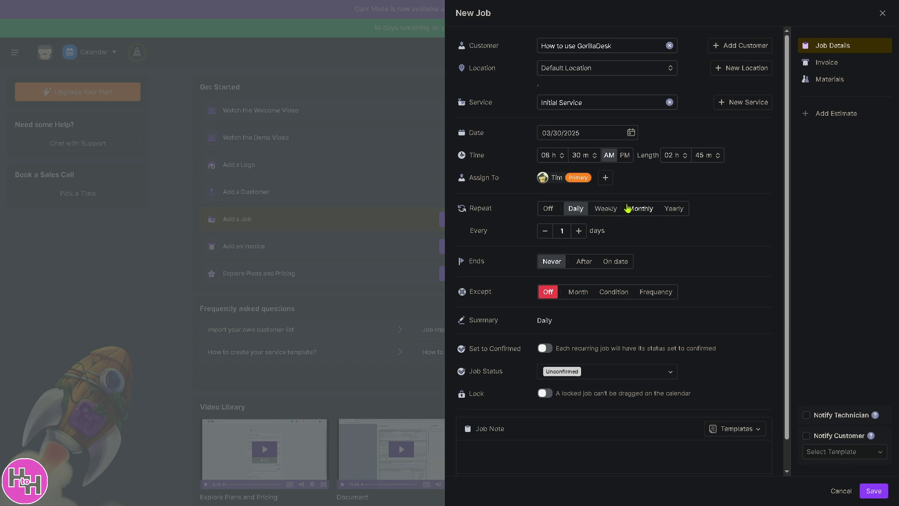
click(547, 209)
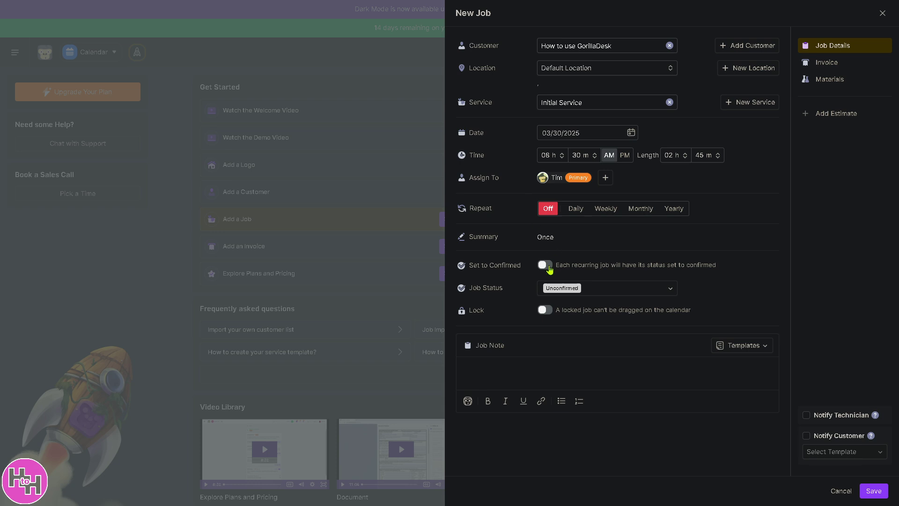
click(549, 268)
click(551, 314)
click(591, 370)
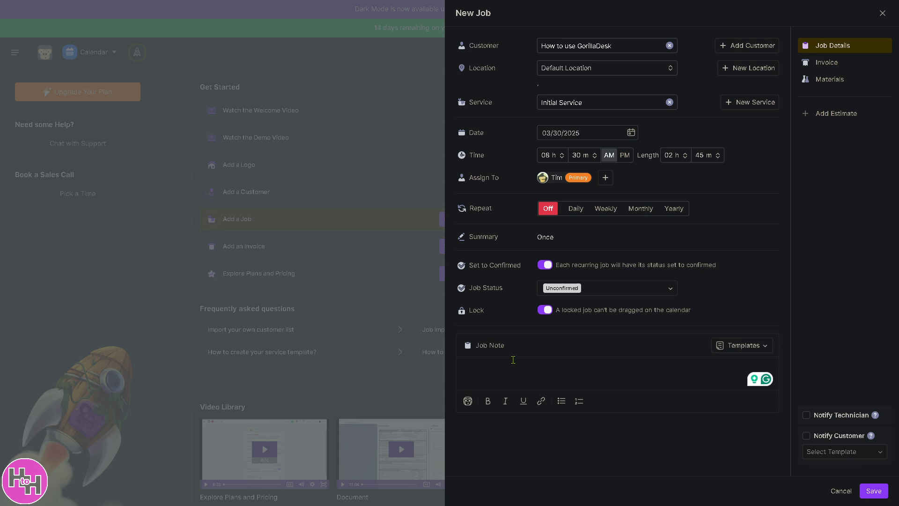
text(how to use GorillaDesk the | Pest Control Software)
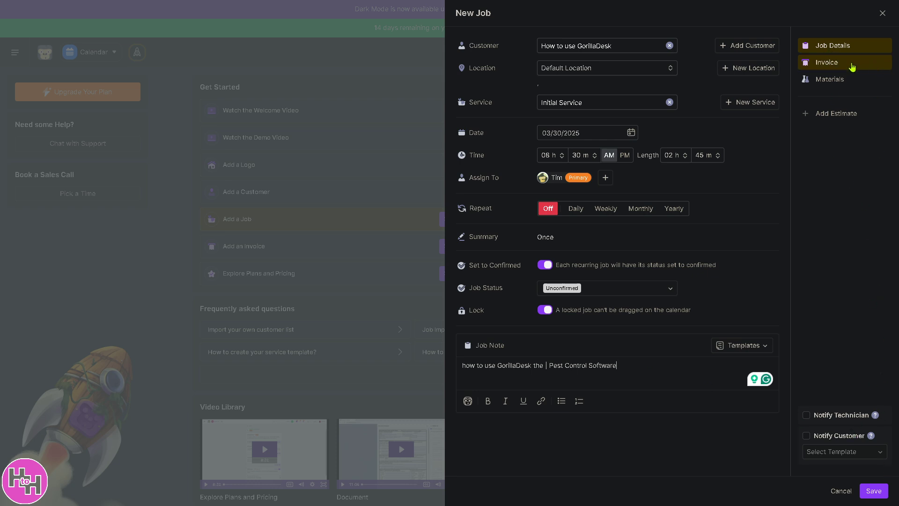
- Set invoice number 69 and the Initial Service cost to 69
click(852, 66)
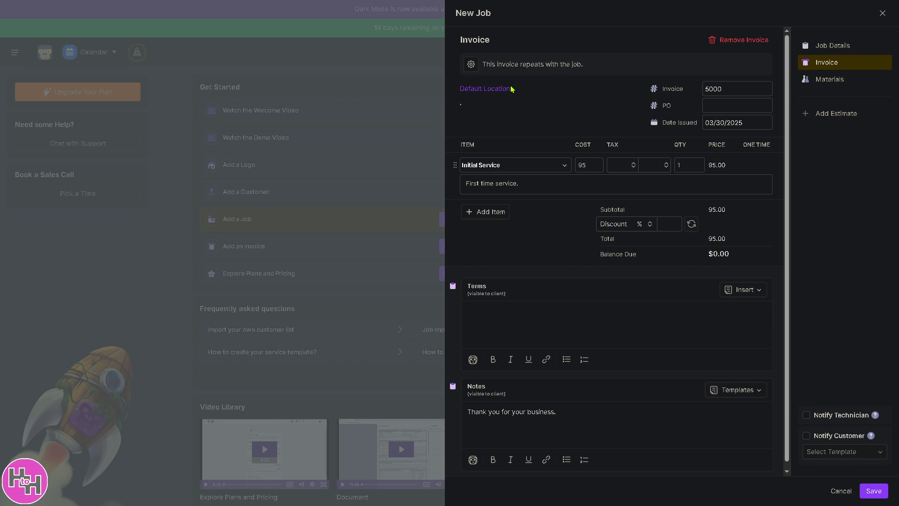
drag(741, 89, 656, 92)
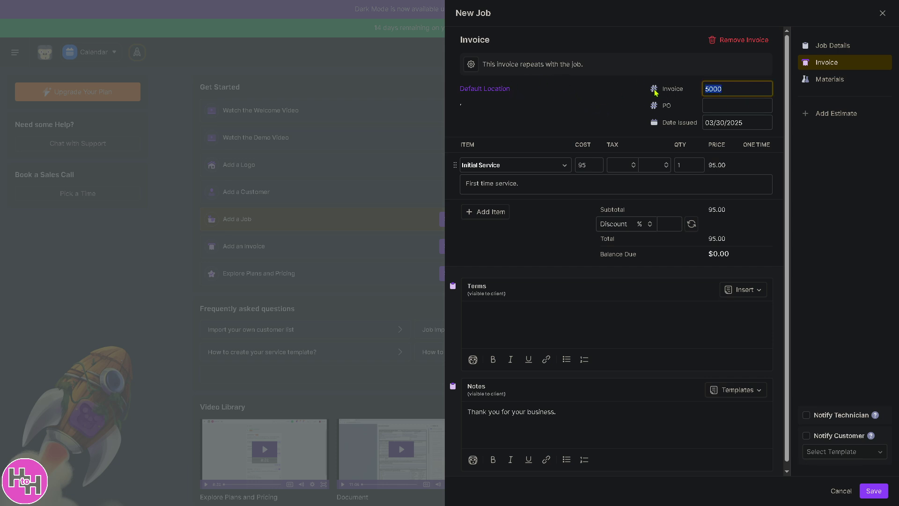
text(69)
click(574, 165)
text(69)
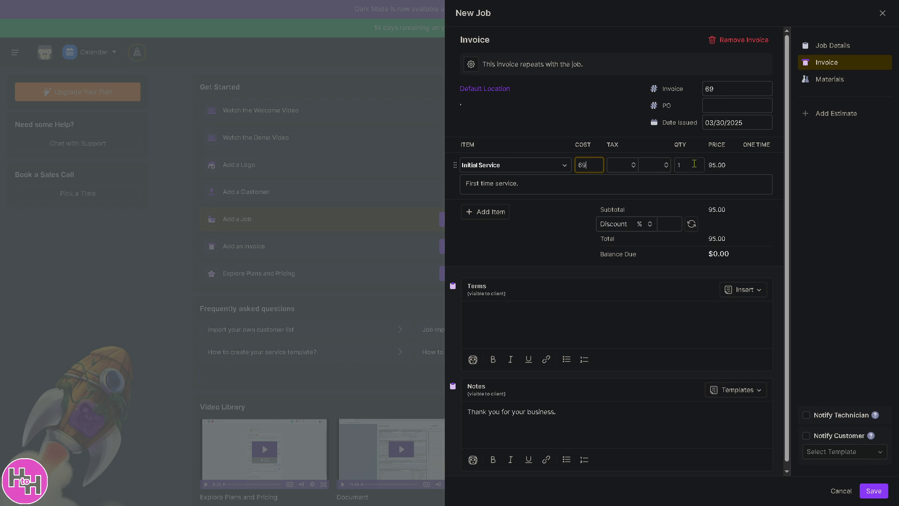
- Paste the Pest Control Software terms and set quantity to 6.9, totalling 476.10
click(671, 166)
text(69)
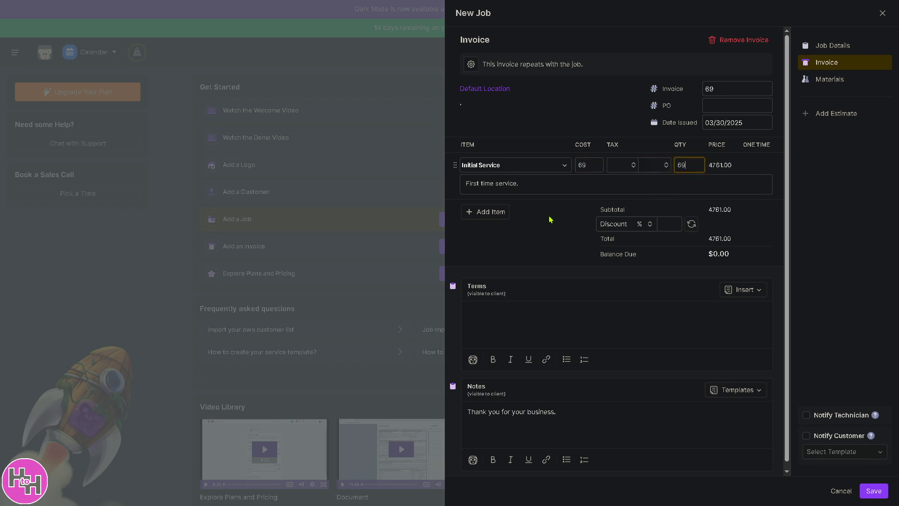
click(548, 314)
text(how to use GorillaDesk the | Pest Control Software)
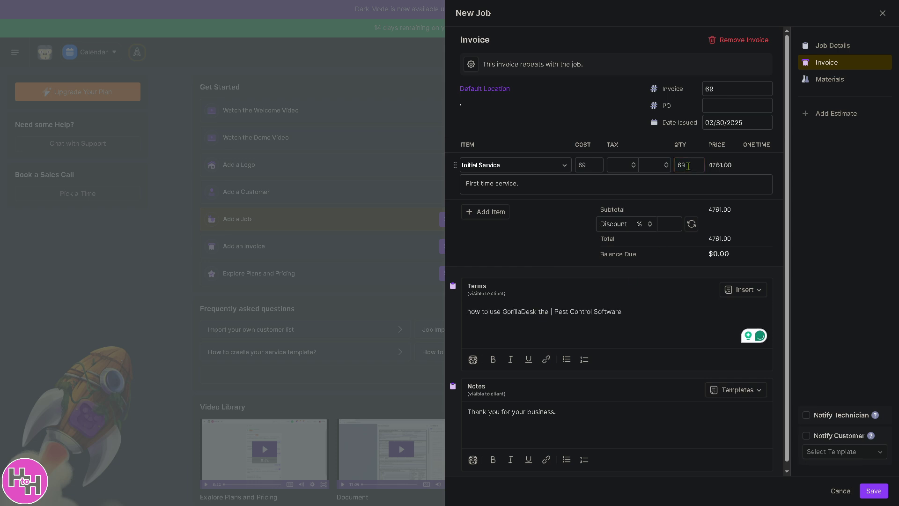
click(688, 164)
text(6.9)
click(556, 224)
click(570, 412)
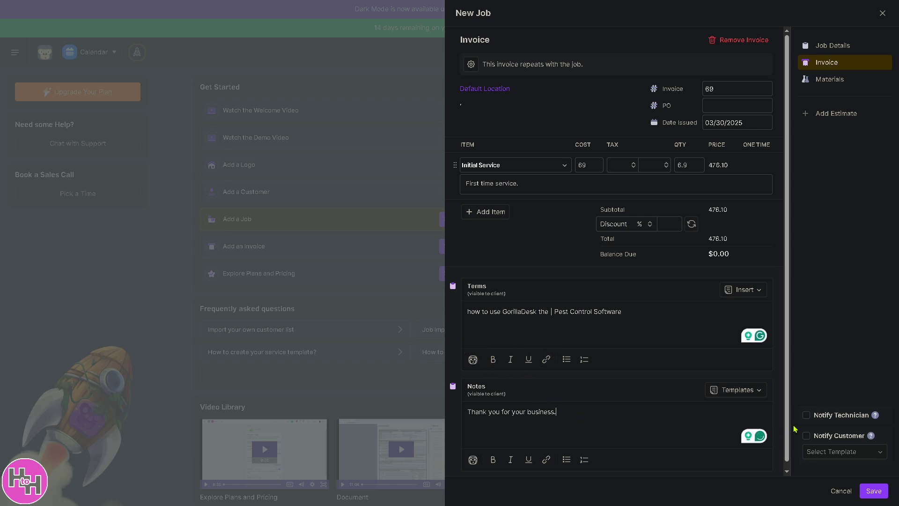
- Add a material to the job and choose 565 Aerosol 2.5%
click(841, 90)
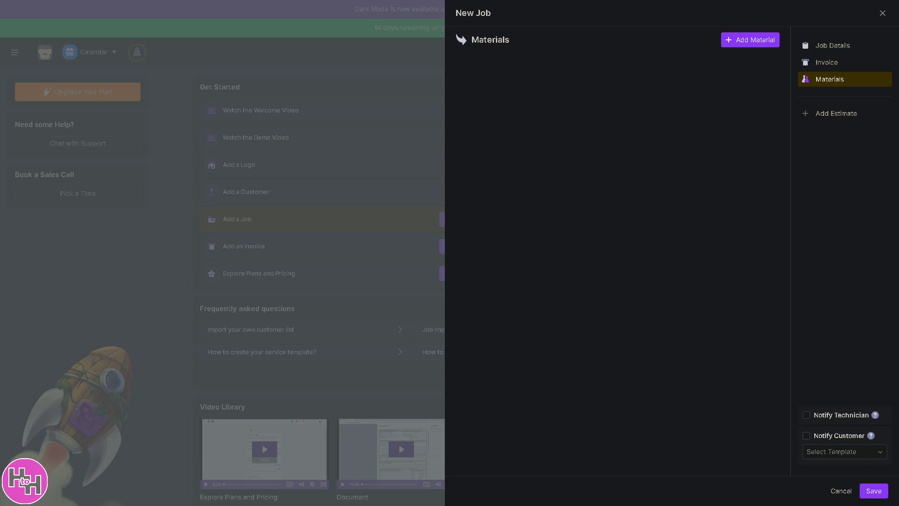
click(752, 43)
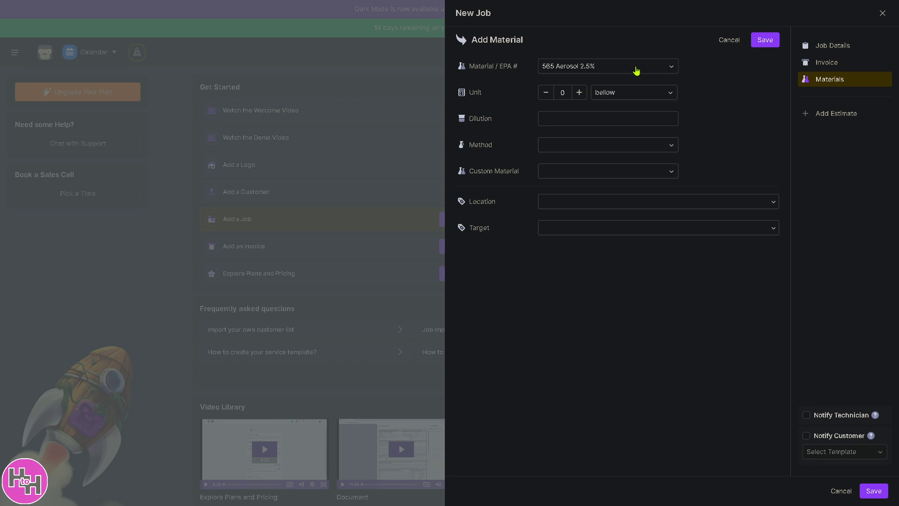
click(637, 71)
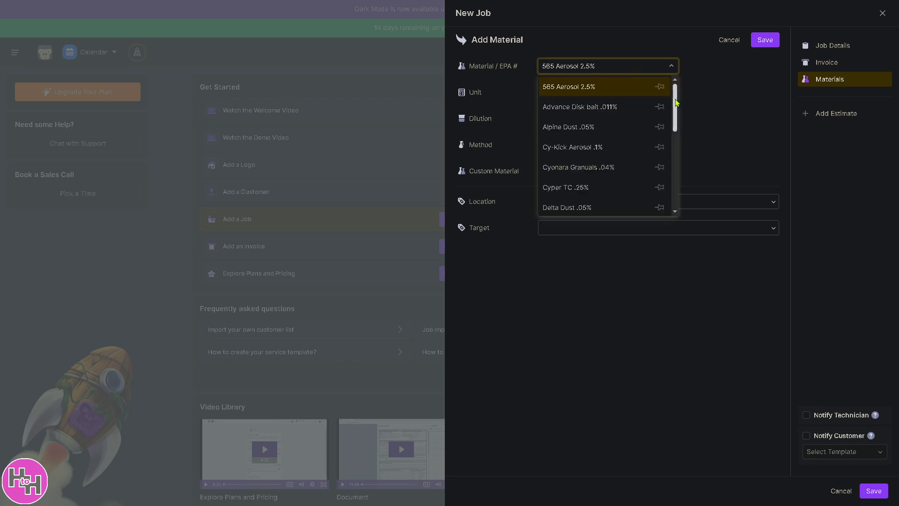
scroll(676, 102, down, 1)
scroll(676, 103, up, 1)
drag(676, 105, 674, 127)
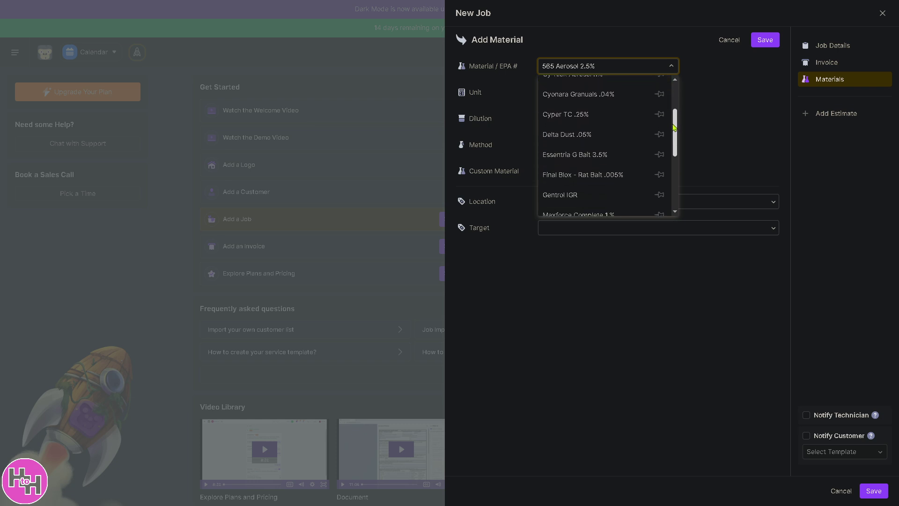
mouse_move(675, 128)
mouse_down()
mouse_move(674, 180)
mouse_move(675, 110)
mouse_up()
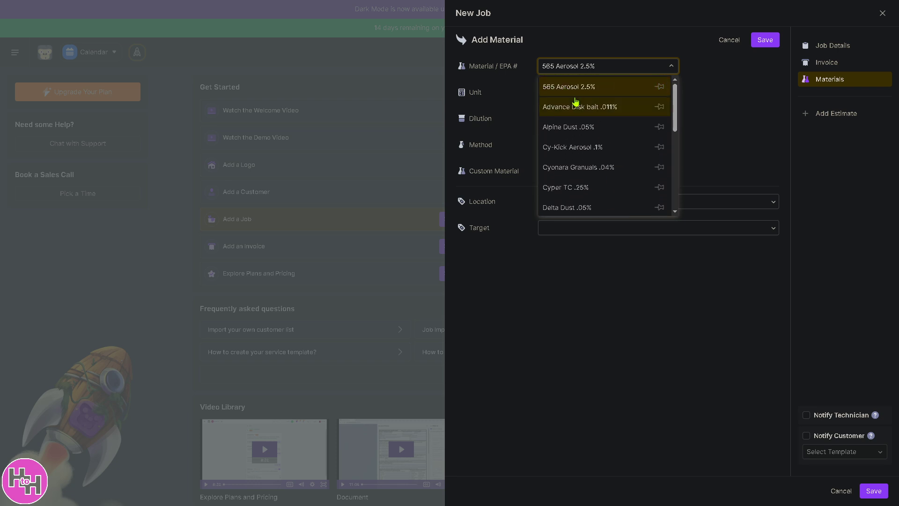
click(615, 91)
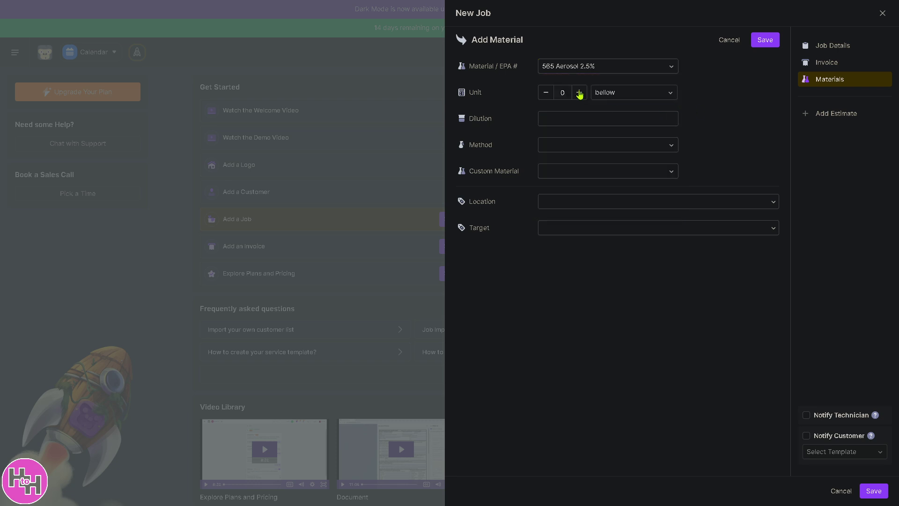
- Keep bellow as the unit and leave Method and Custom Material empty
click(623, 97)
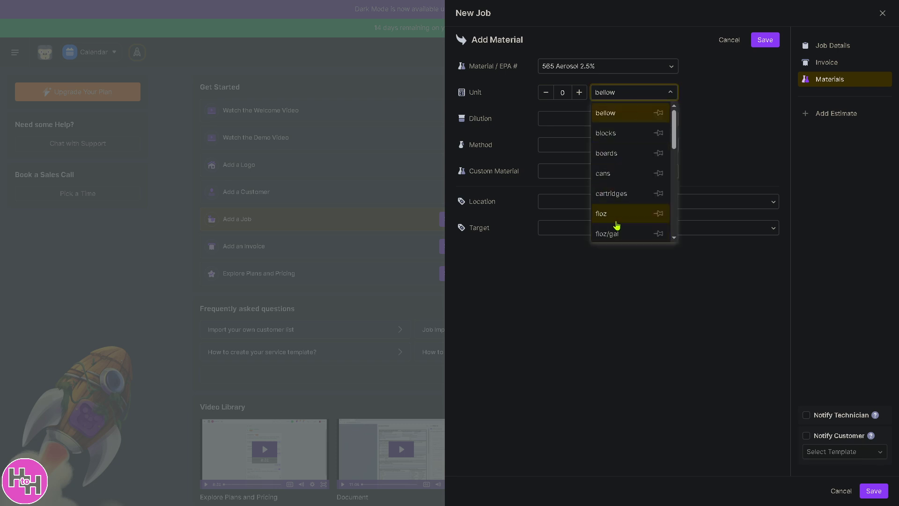
click(623, 313)
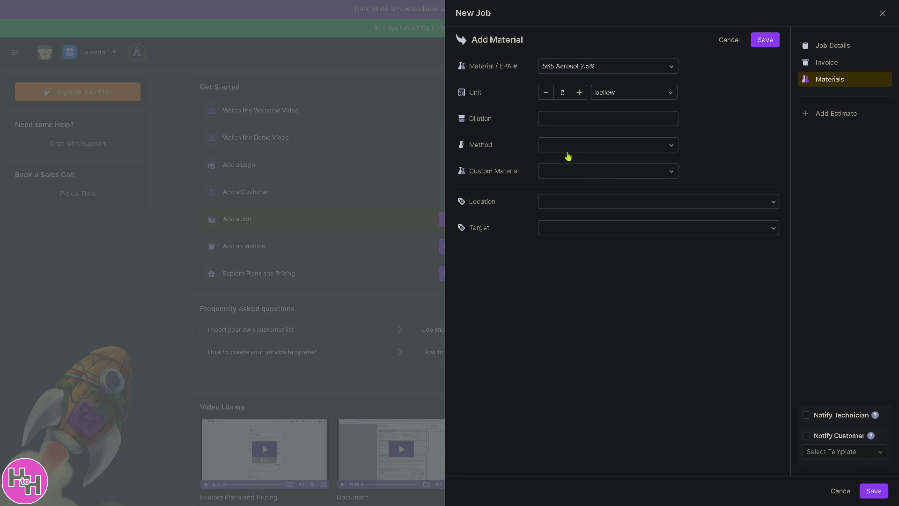
click(619, 148)
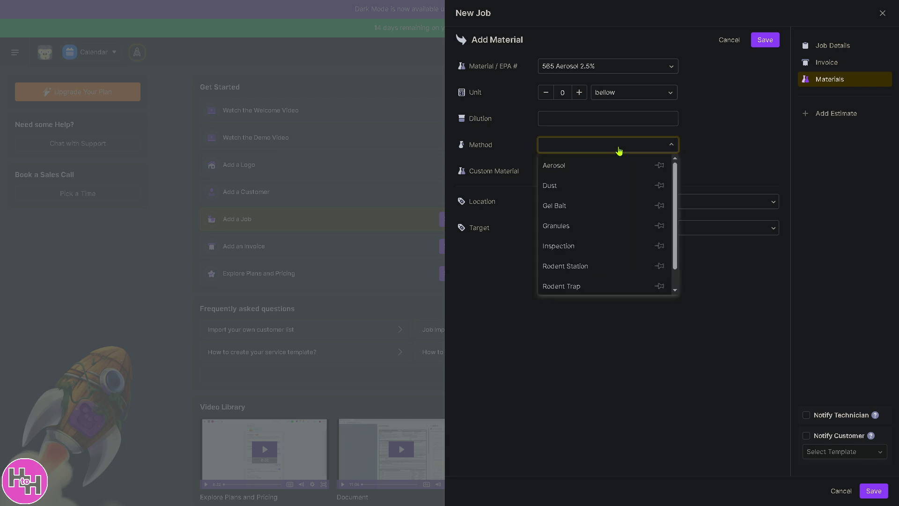
click(701, 148)
click(656, 176)
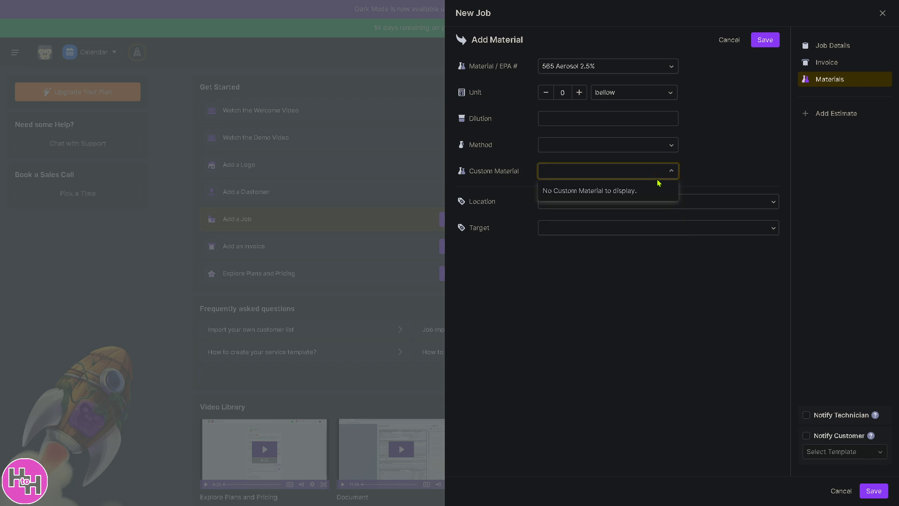
click(710, 167)
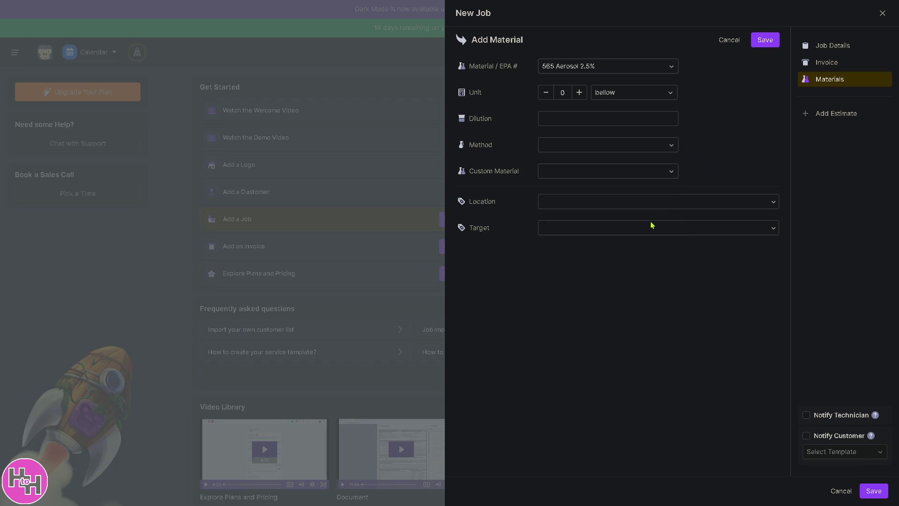
- Target Spiders with the material and turn on technician notification
click(688, 230)
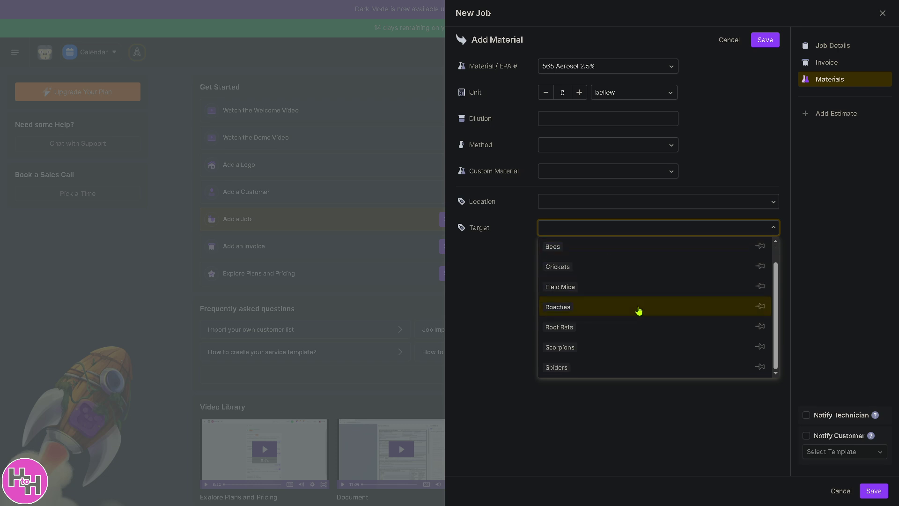
scroll(656, 324, down, 1)
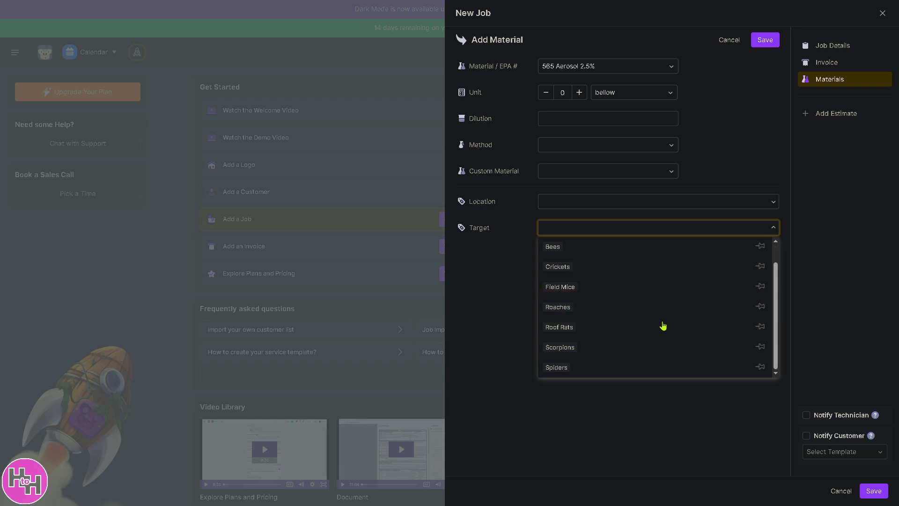
mouse_move(775, 325)
mouse_down()
mouse_move(777, 266)
mouse_move(775, 351)
mouse_up()
click(601, 369)
click(712, 267)
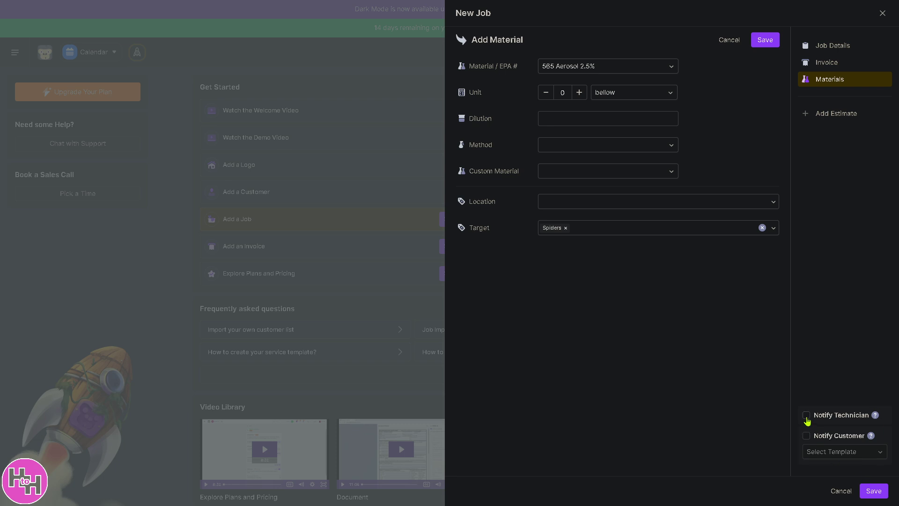
click(806, 417)
- Add Cabinets, Dinning Area, Dumpster Area, Bar, Attic Space and Bathroom(s) as locations
click(592, 208)
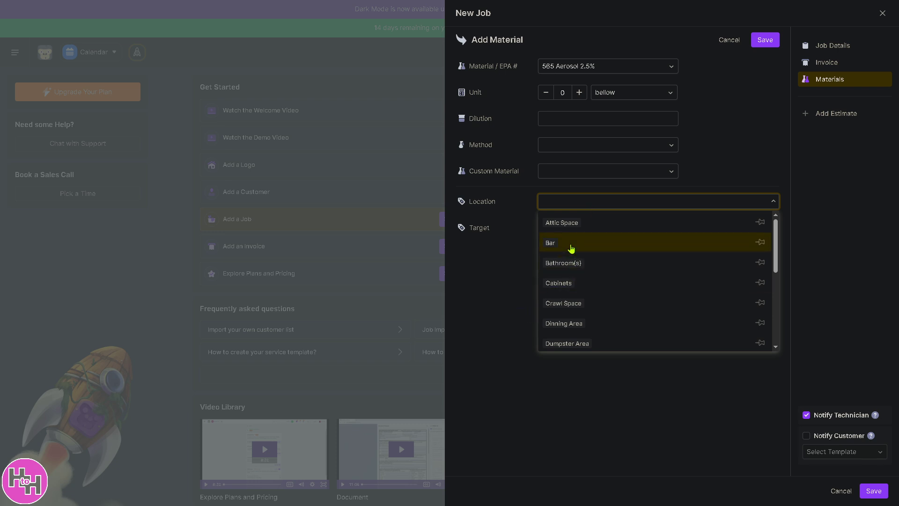
click(581, 284)
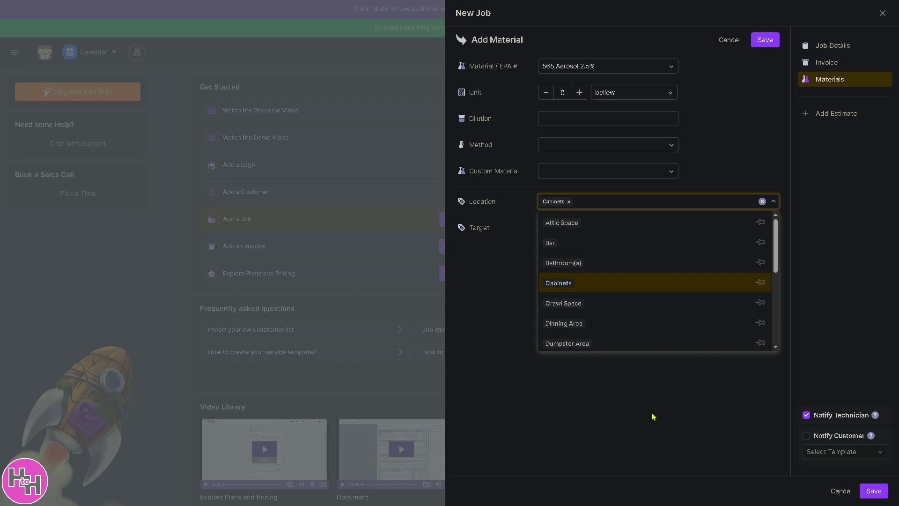
click(583, 329)
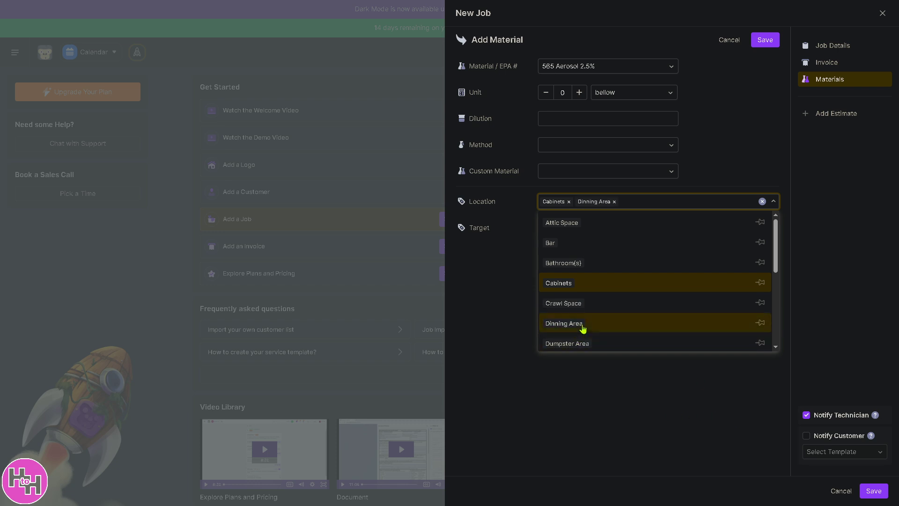
click(594, 346)
click(575, 243)
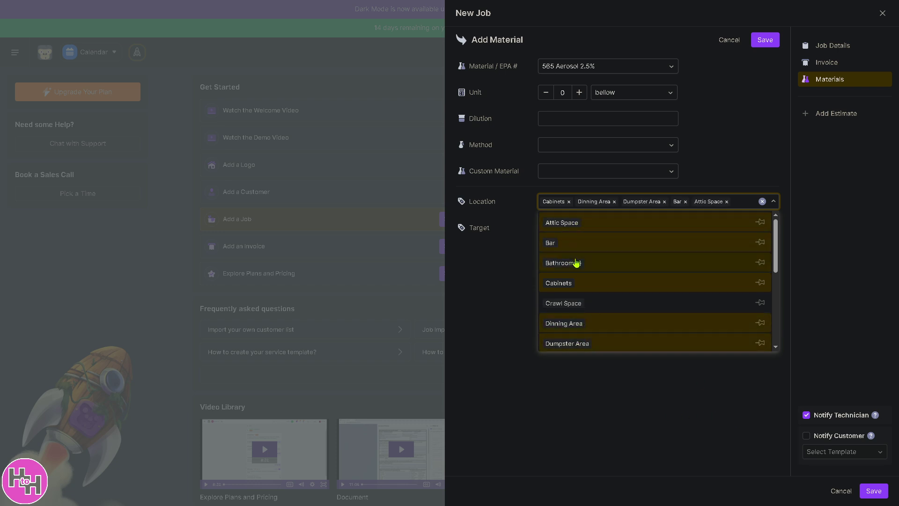
click(598, 267)
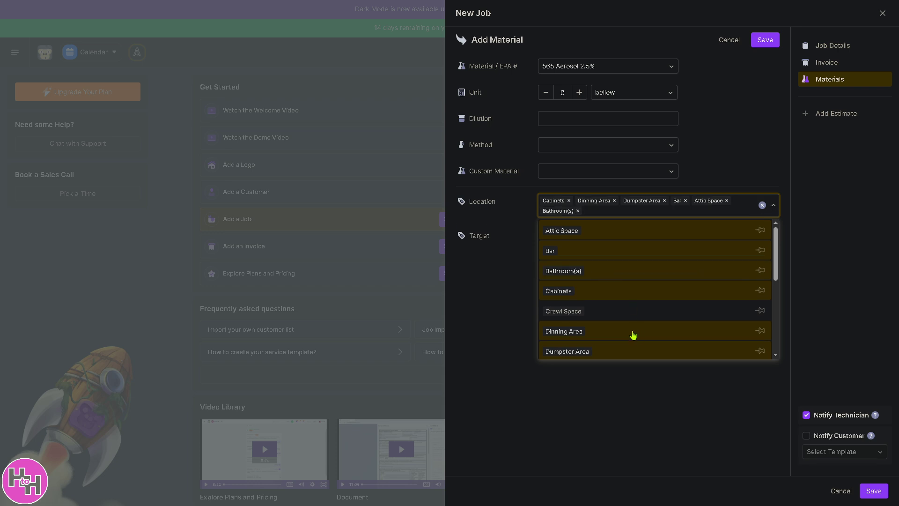
scroll(636, 338, down, 2)
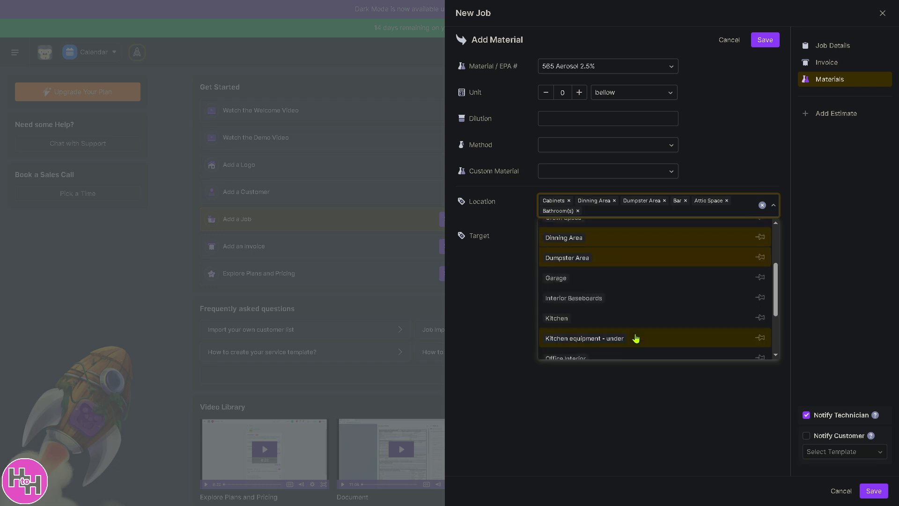
click(635, 433)
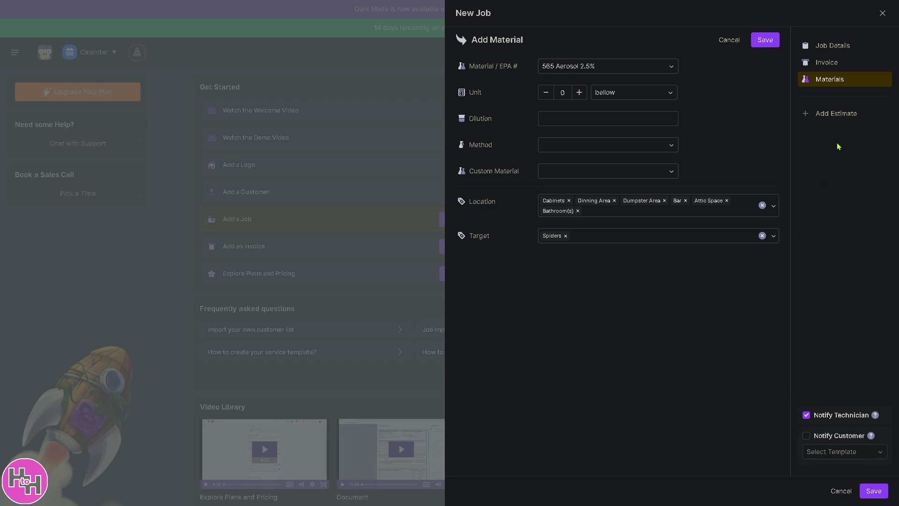
- Add an estimate with an Initial Service line at 95.00
click(839, 117)
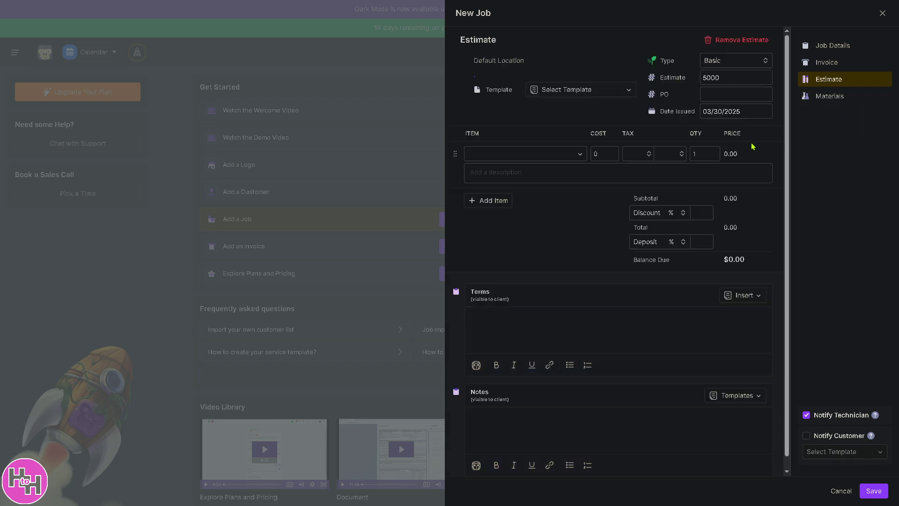
click(529, 152)
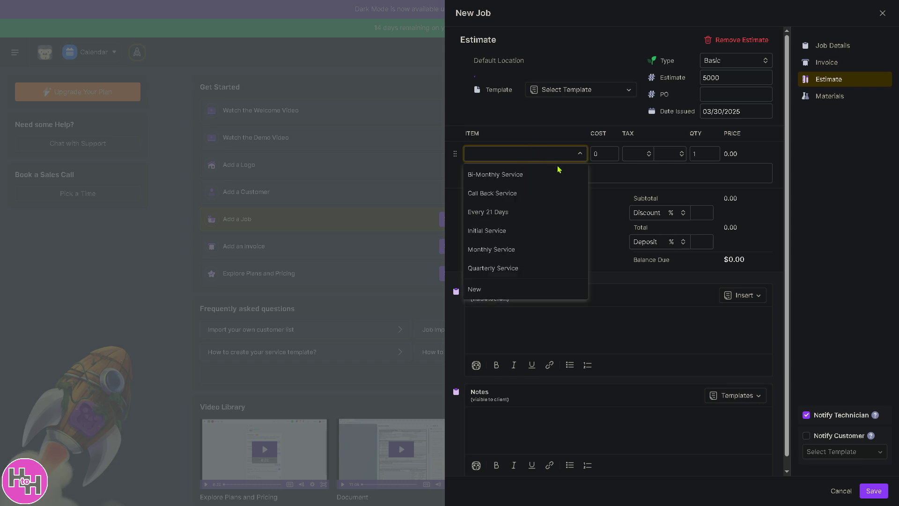
click(513, 233)
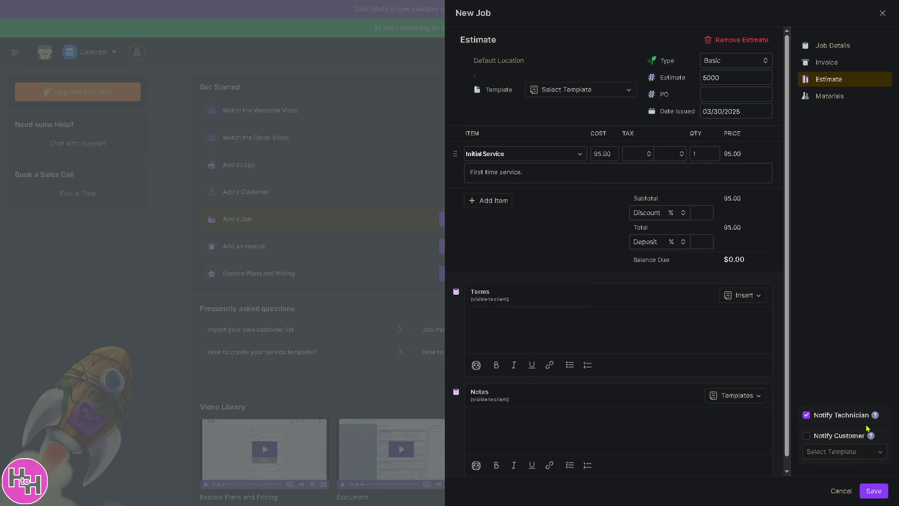
- Save the job with Notify Customer ticked and send the confirmation
click(838, 436)
click(873, 491)
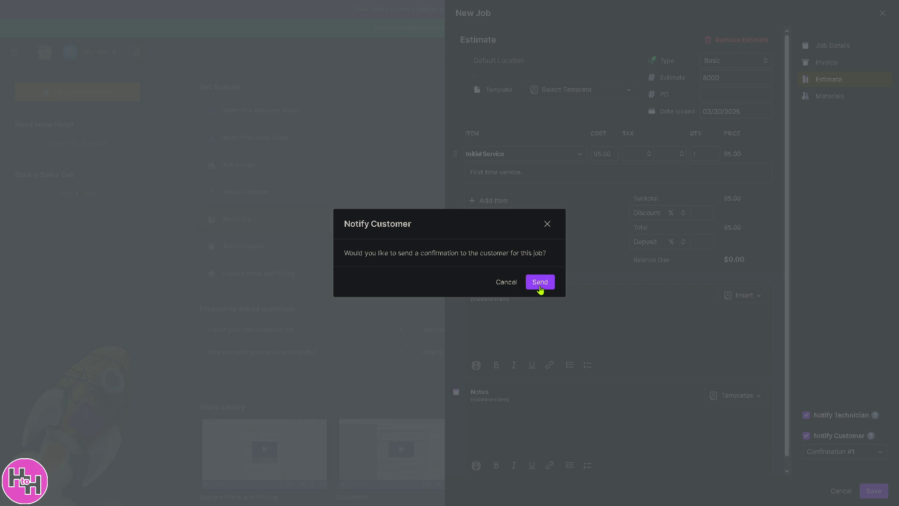
click(539, 283)
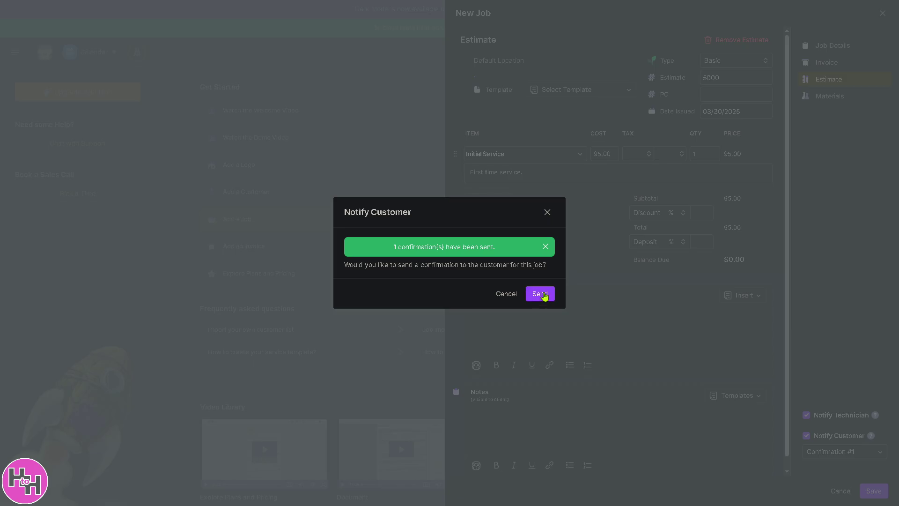
click(532, 293)
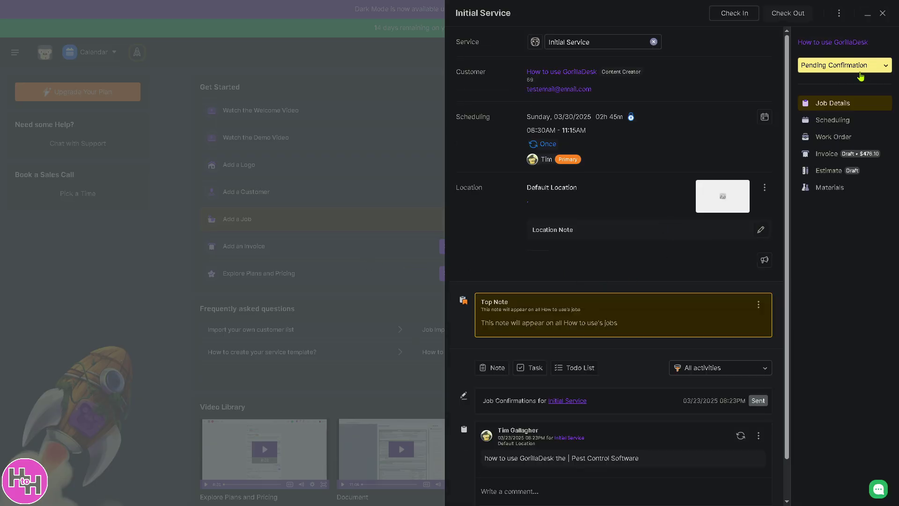
- Check in to the job at the current time, 08:23 AM, and close the job panel
click(735, 14)
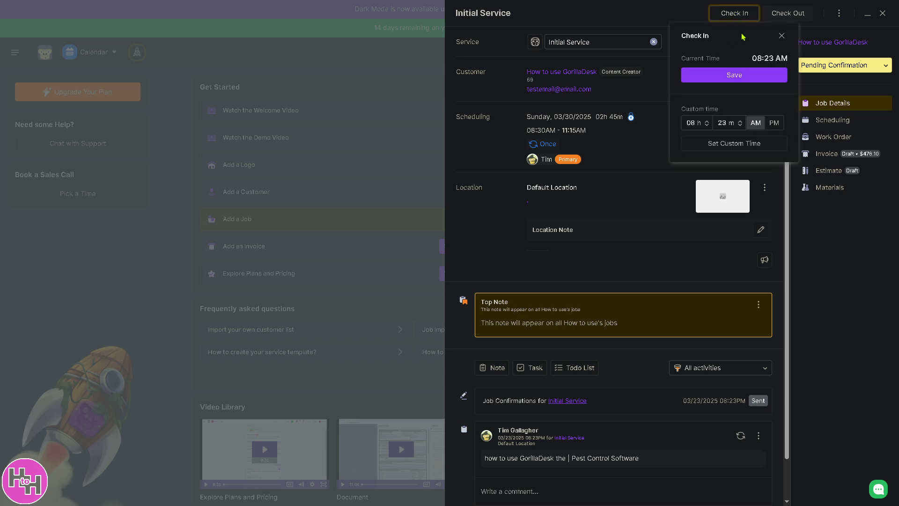
click(734, 76)
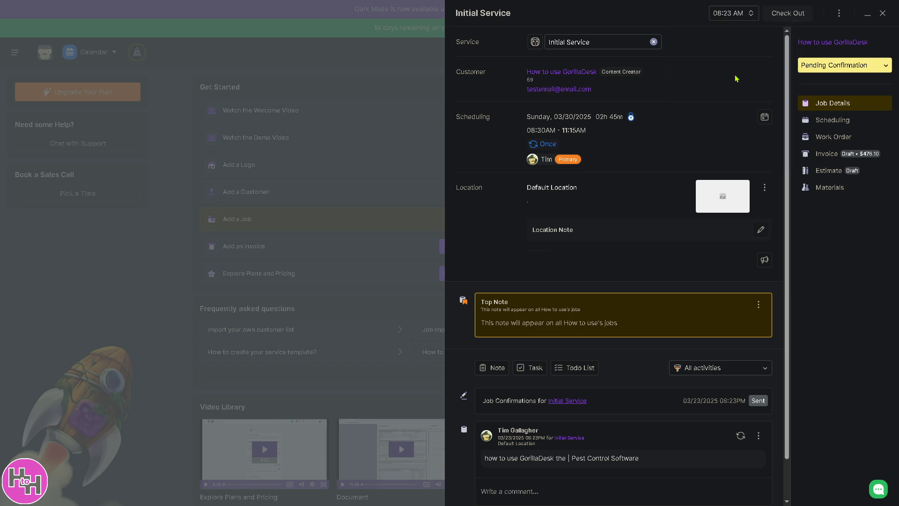
click(884, 16)
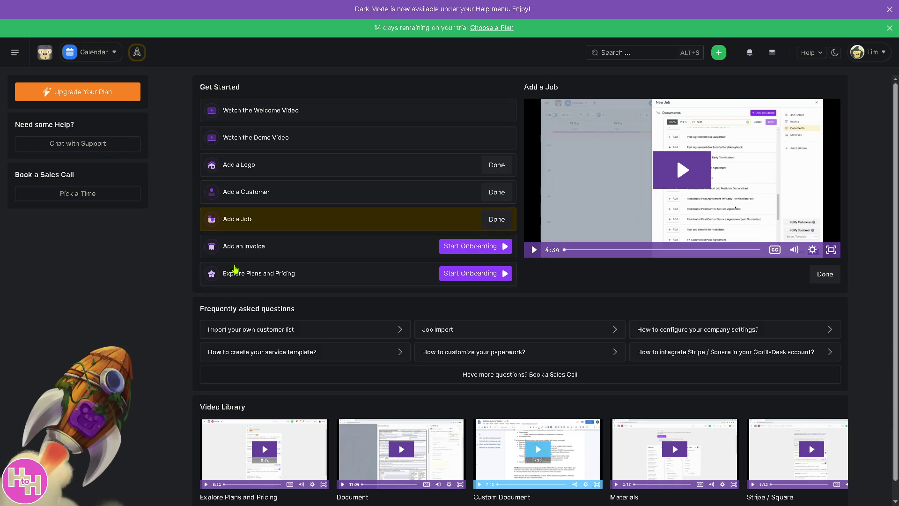
- Preview the Add an Invoice step and dismiss the New Invoice form without adding one
click(302, 254)
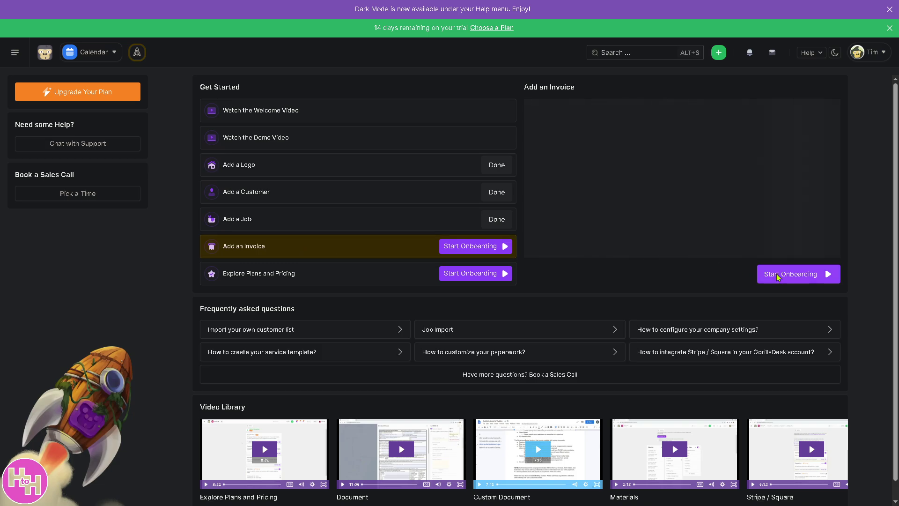
click(774, 274)
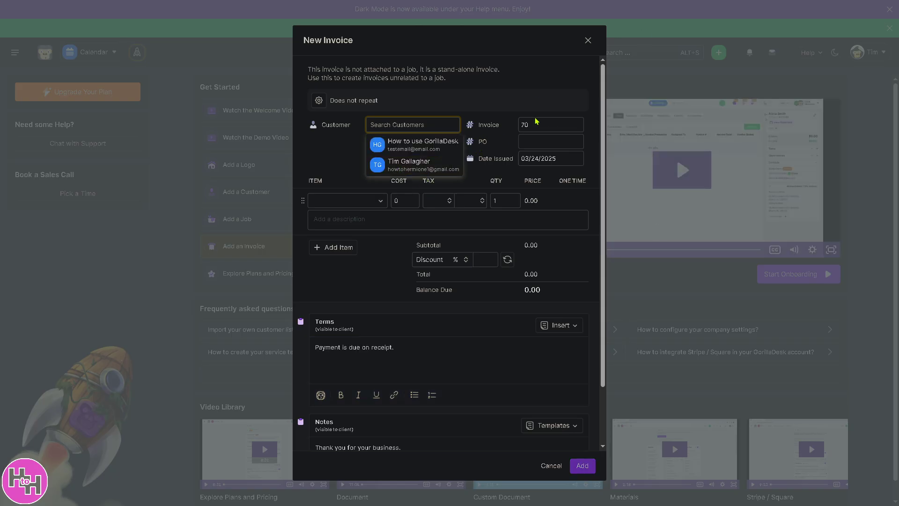
click(588, 41)
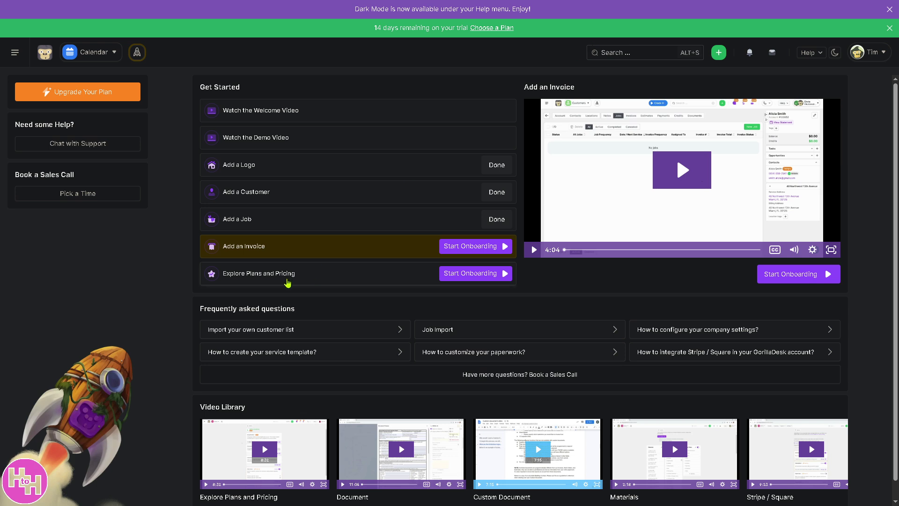
- Compare the Basic, Pro and Growth plans on the pricing page and settle on Growth at $149/month
click(296, 277)
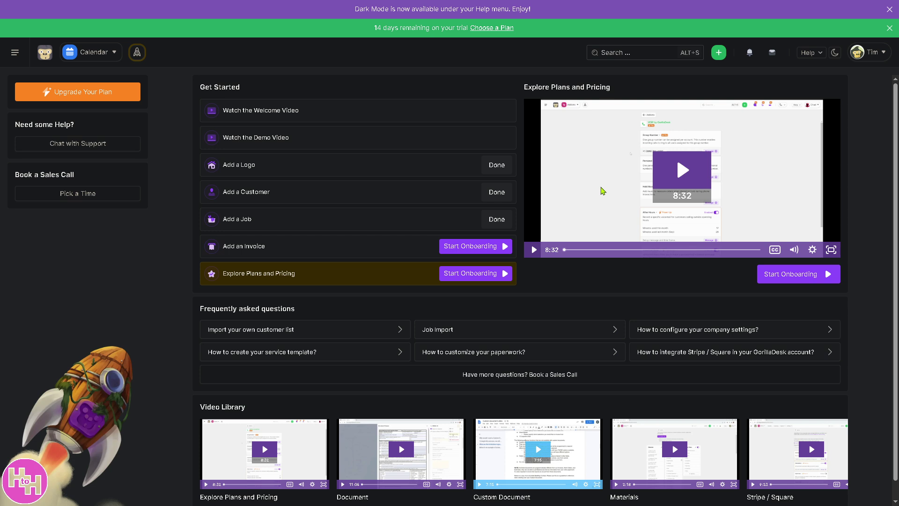
click(768, 275)
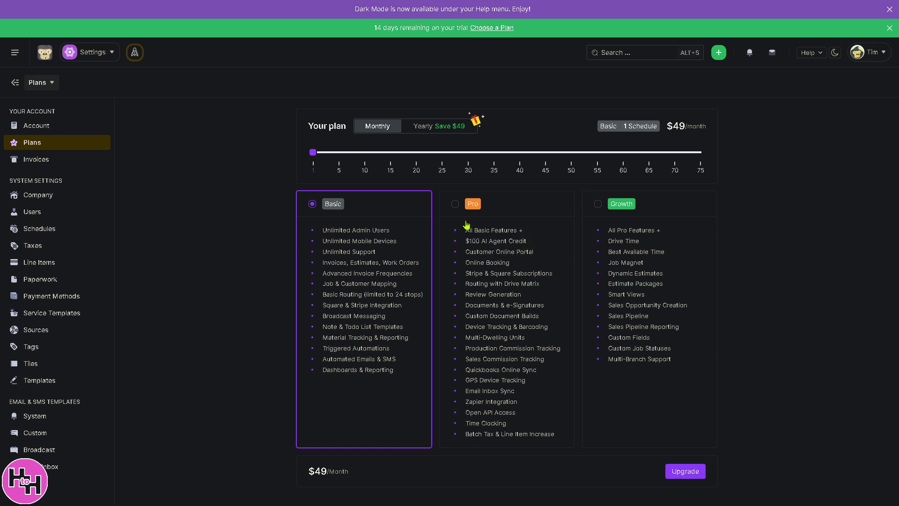
click(455, 205)
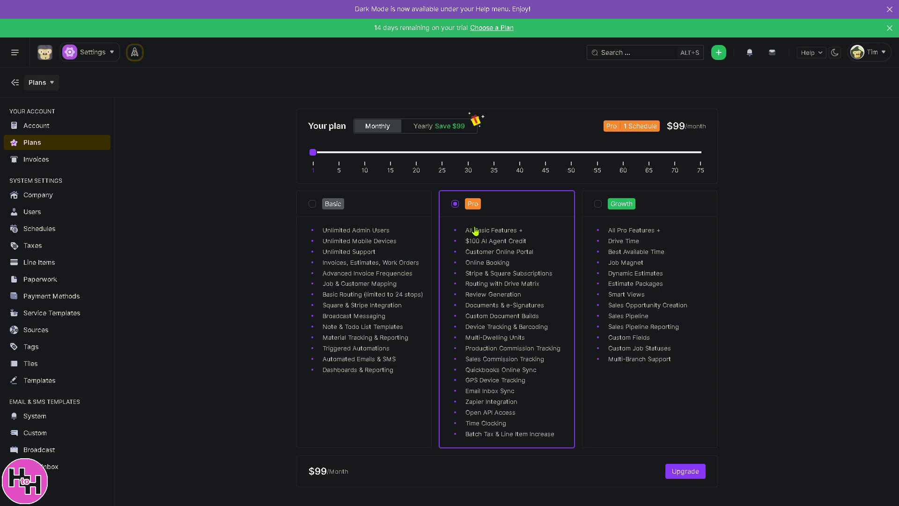
click(598, 205)
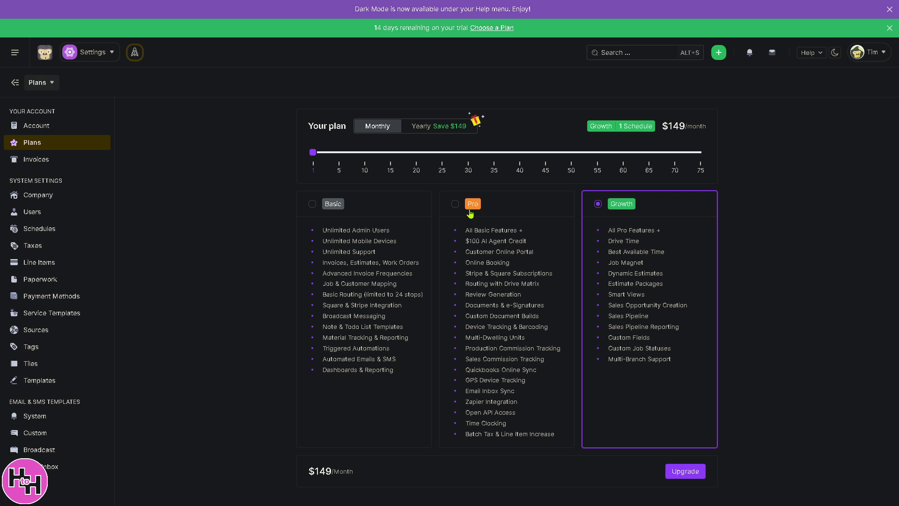
click(456, 205)
click(628, 207)
click(312, 205)
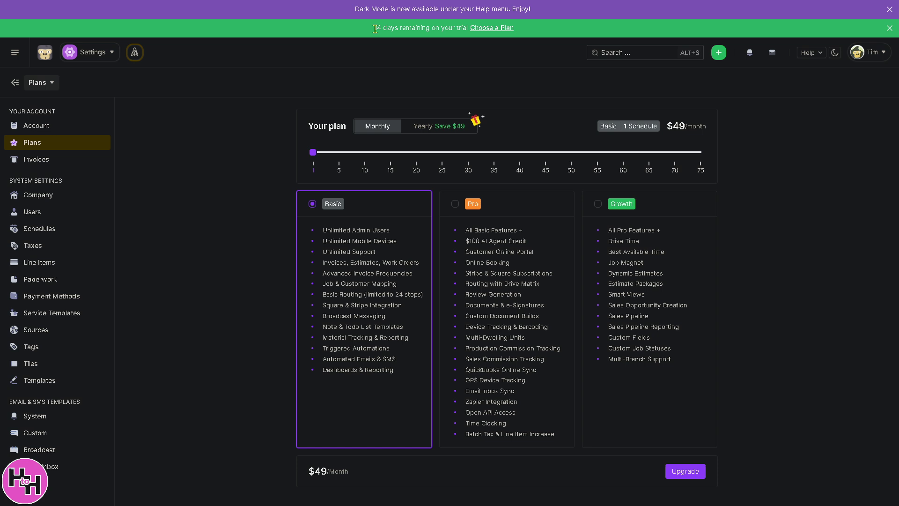
drag(375, 29, 394, 28)
click(598, 204)
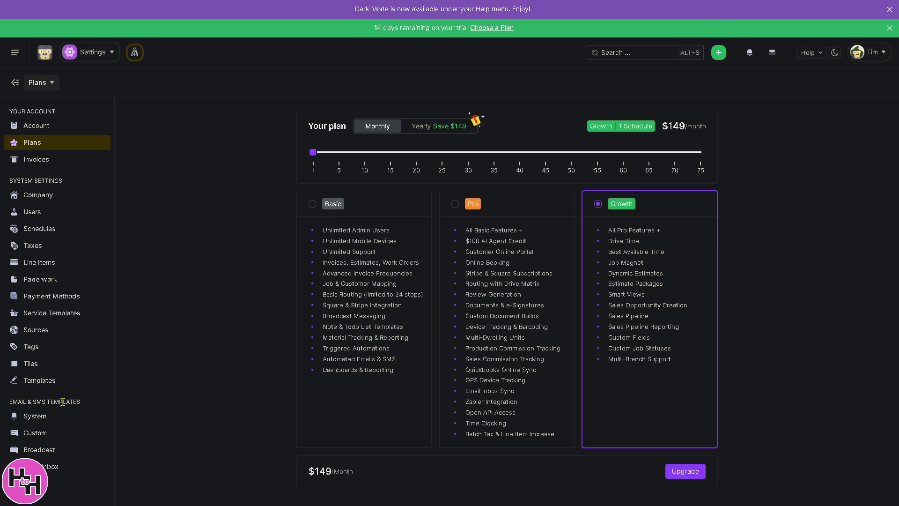
- Start a new template in the Broadcast email templates
click(54, 437)
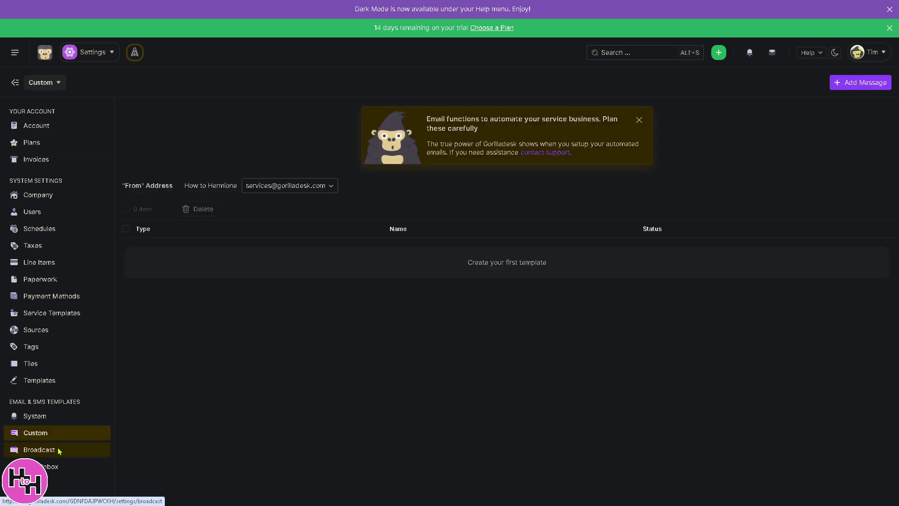
click(59, 450)
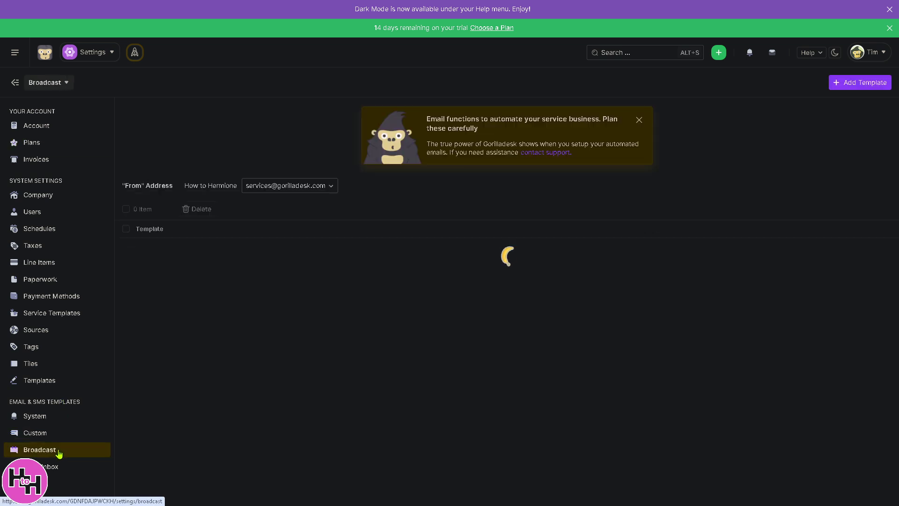
click(864, 85)
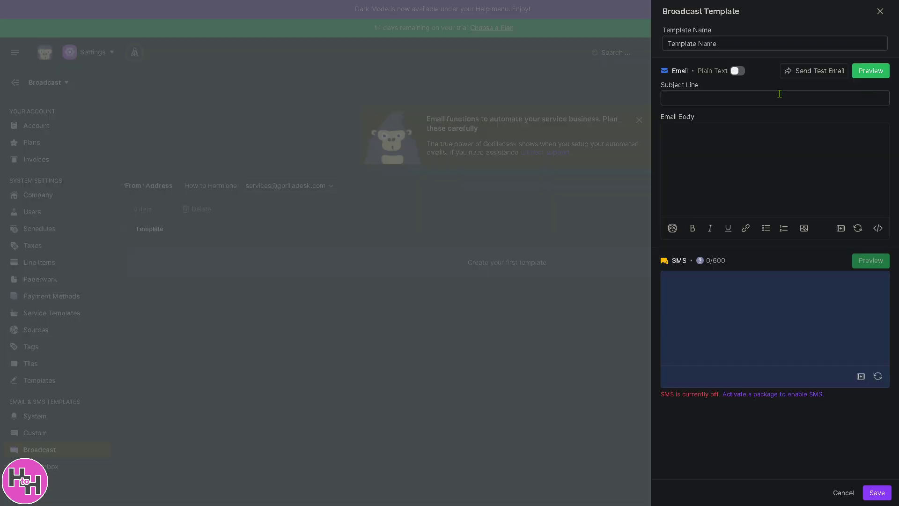
- Paste the Pest Control Software text into body and subject, insert the pink logo, and save
click(742, 162)
text(how to use GorillaDesk the | Pest Control Software)
click(753, 102)
text(how to use GorillaDesk the | Pest Control Software)
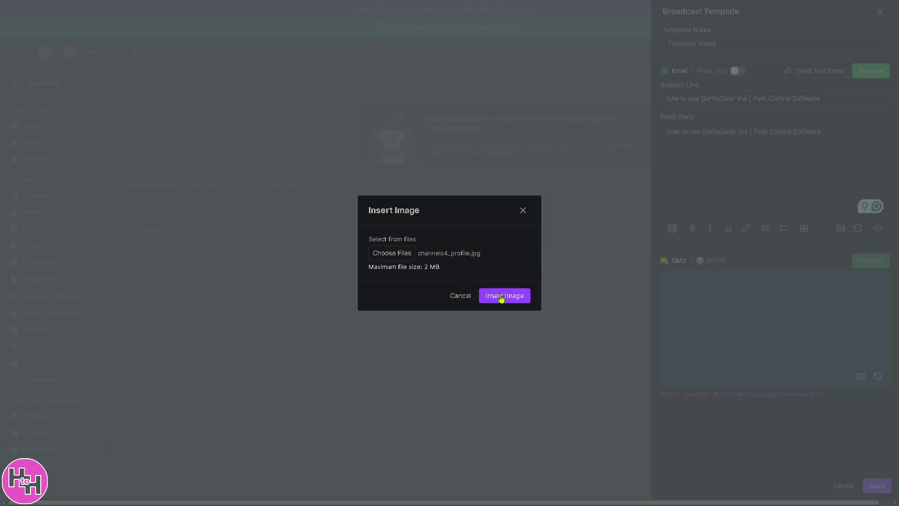
click(499, 297)
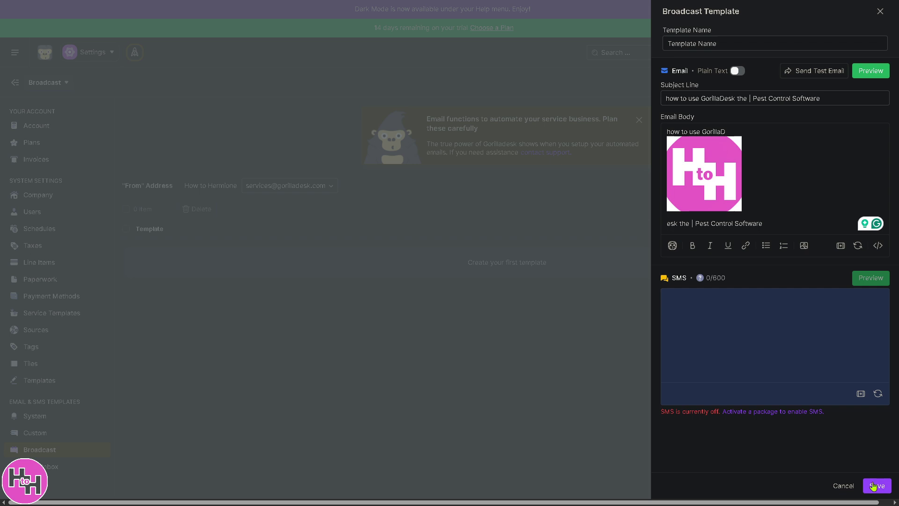
click(875, 488)
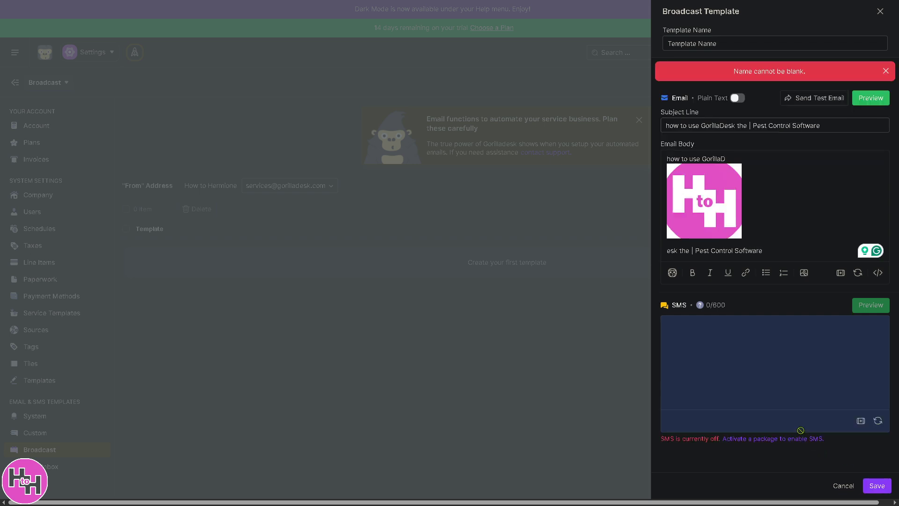